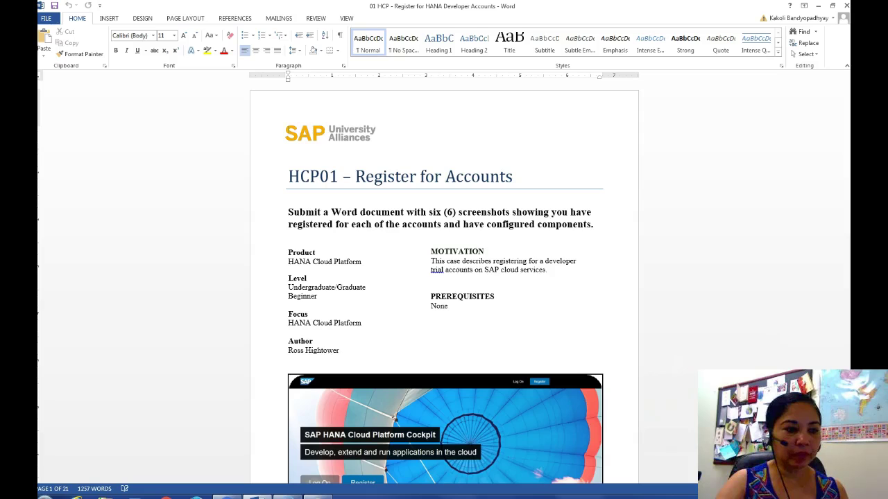
Step: Find the HANA Cloud Platform section of the Word handout and load hanatrial.ondemand.com in Chrome
key(Page_Down)
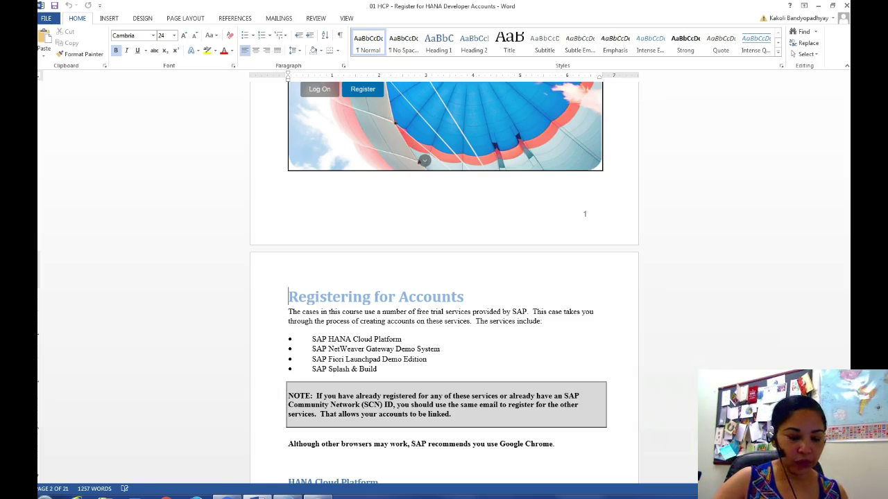
click(211, 368)
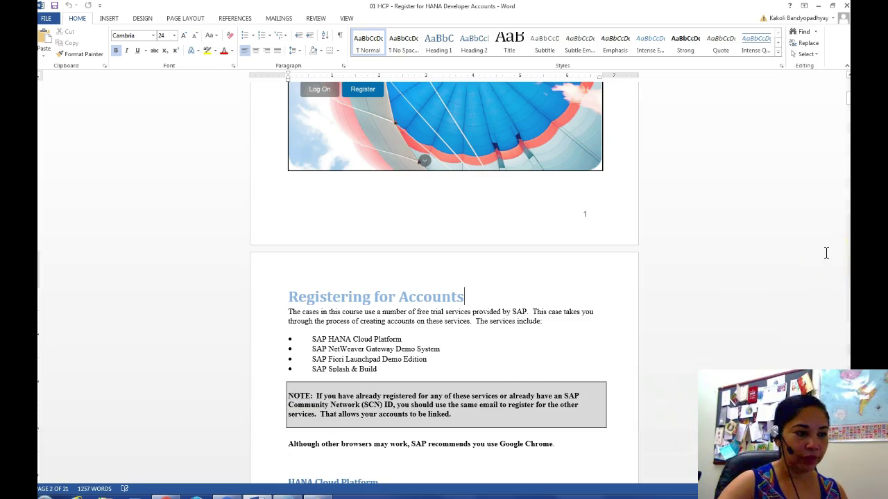
key(Page_Down)
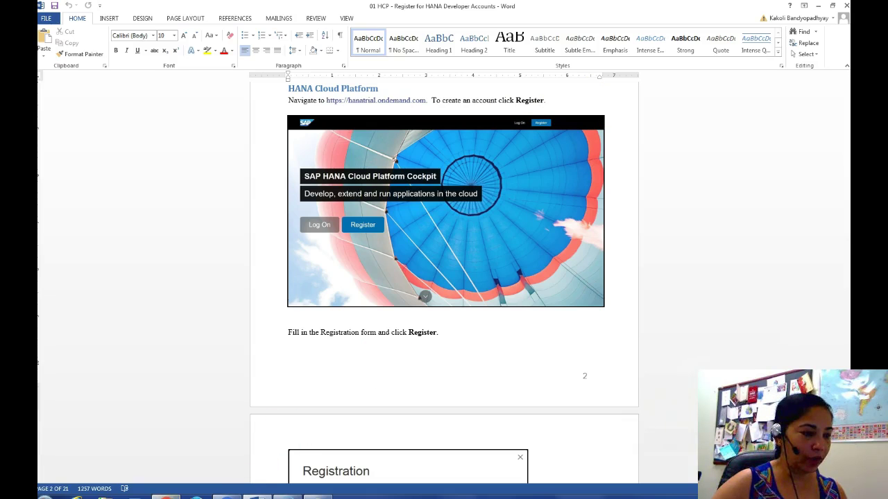
click(165, 497)
click(222, 21)
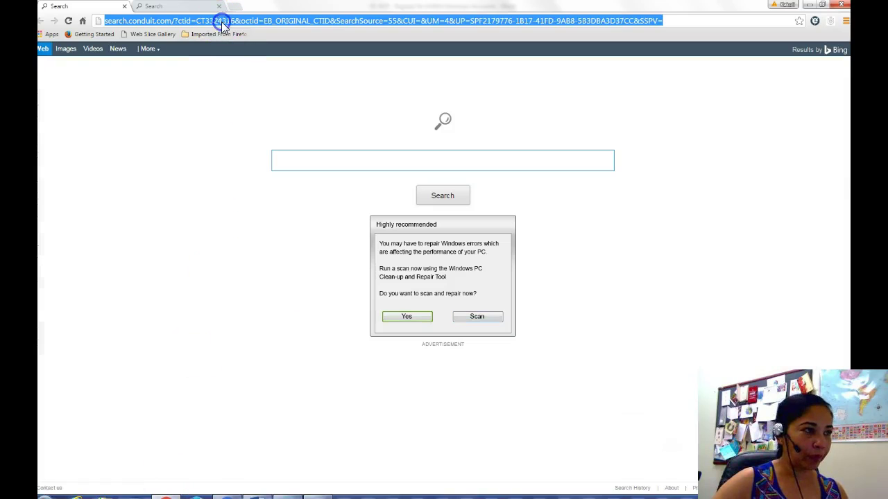
text(hana)
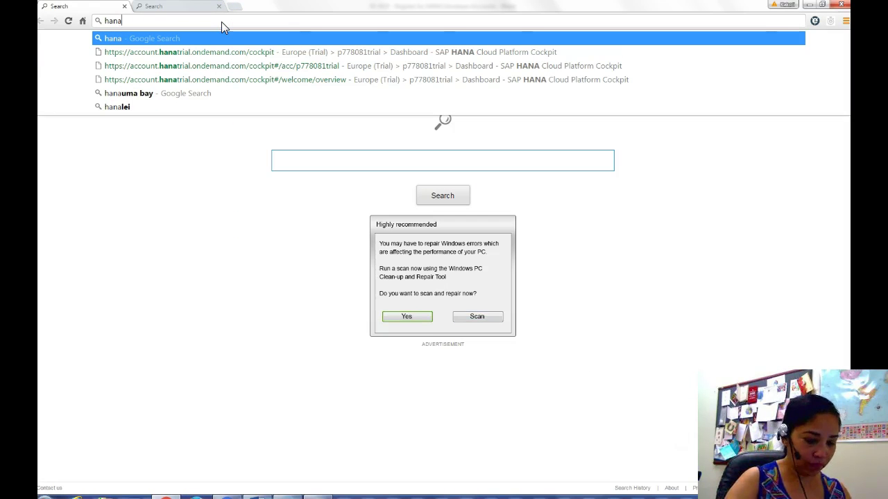
text(trial.ondeman)
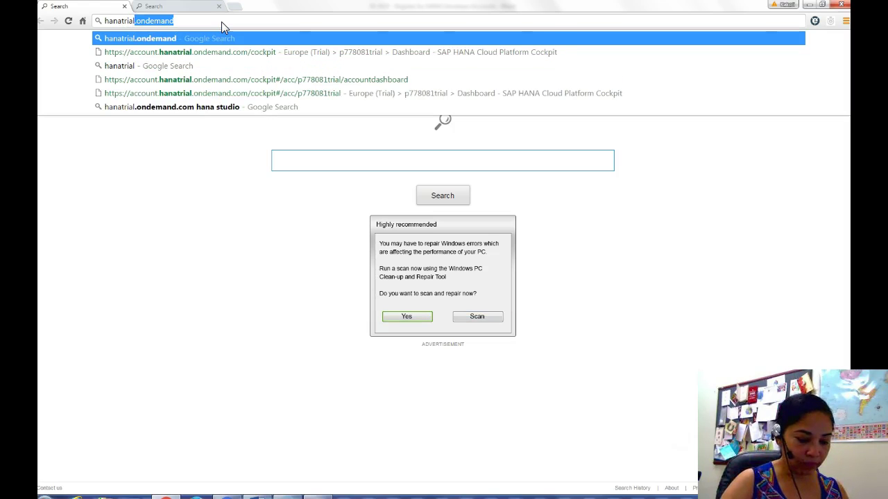
text(d.)
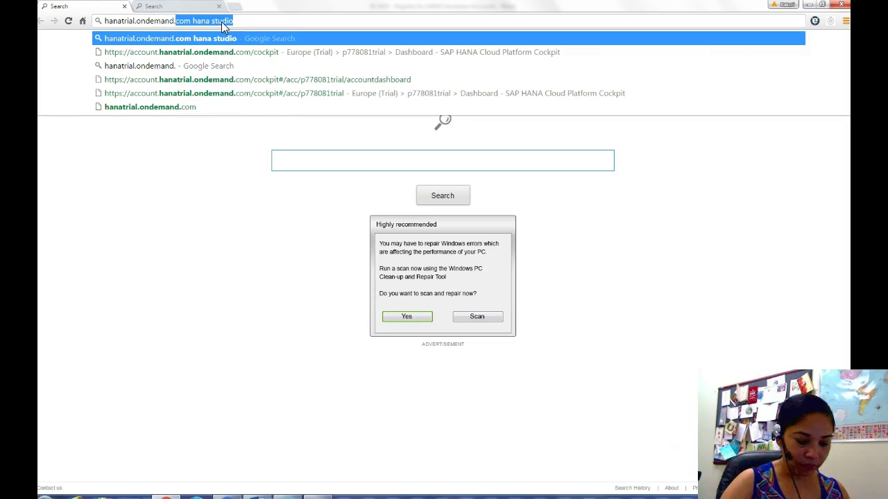
text(com)
key(Return)
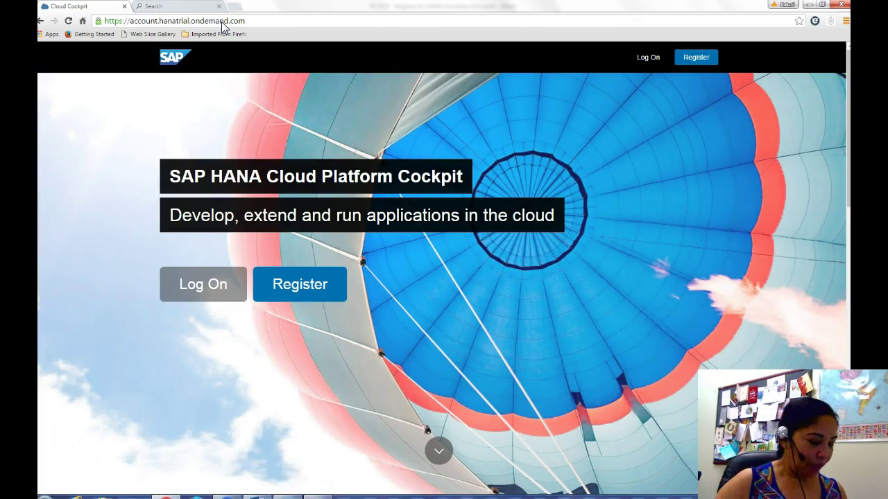
Step: Open the SAP HANA Cloud Platform registration form, review its fields down to the terms and conditions, and close it
click(294, 283)
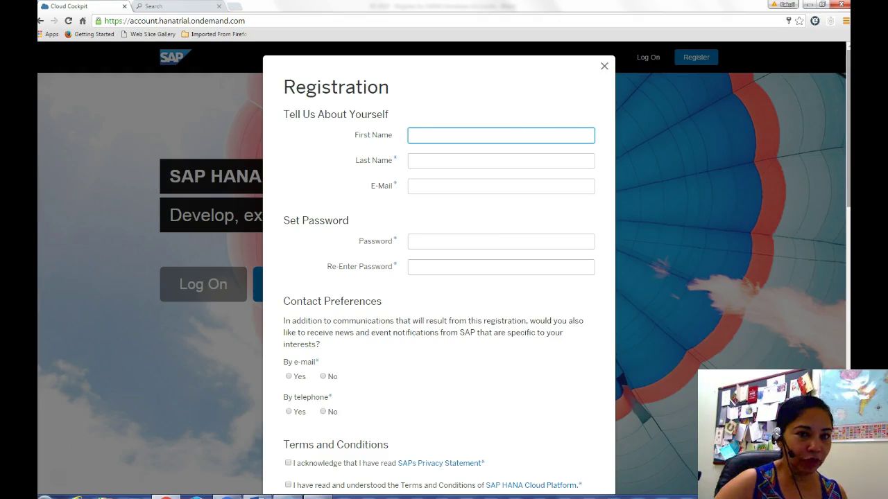
click(848, 219)
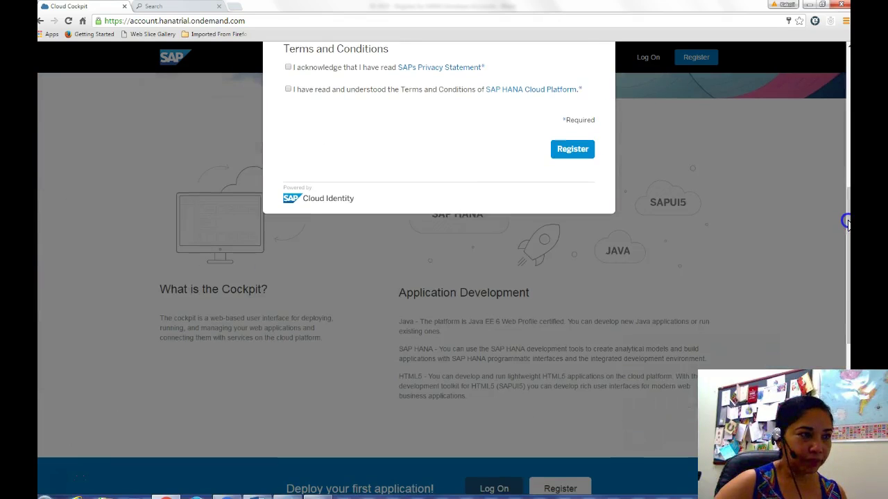
drag(848, 214, 842, 147)
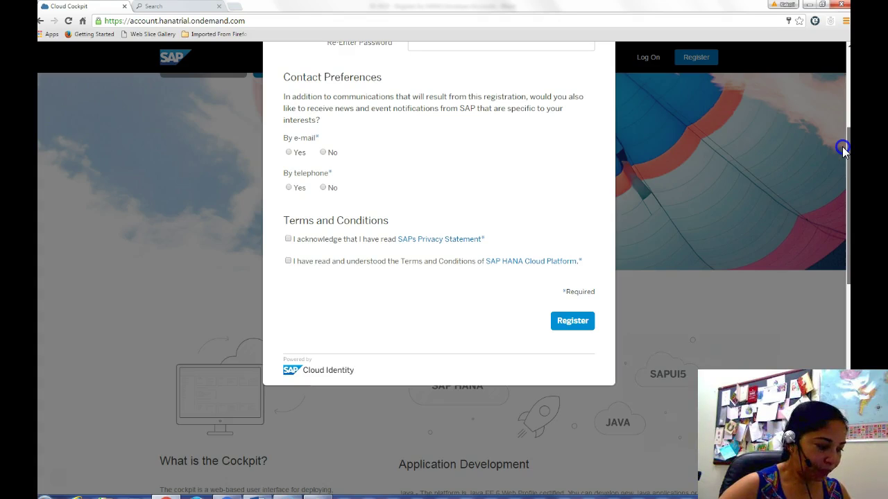
drag(842, 146, 842, 127)
drag(844, 89, 843, 53)
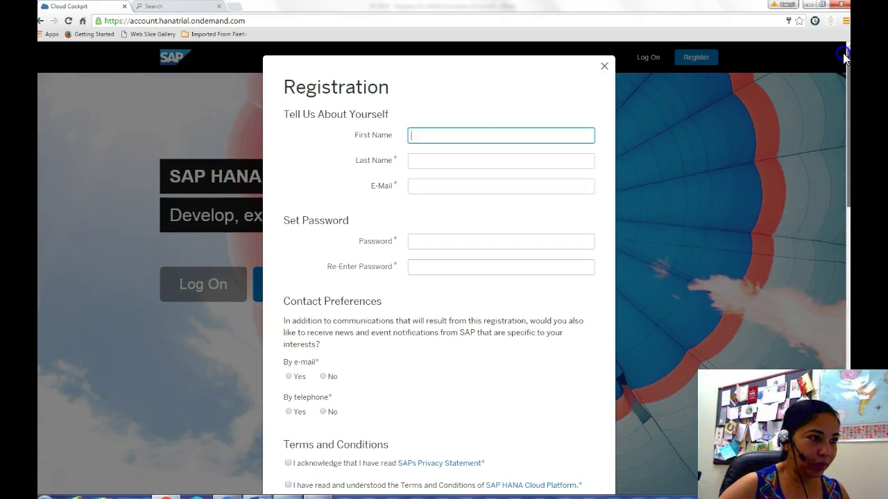
click(603, 67)
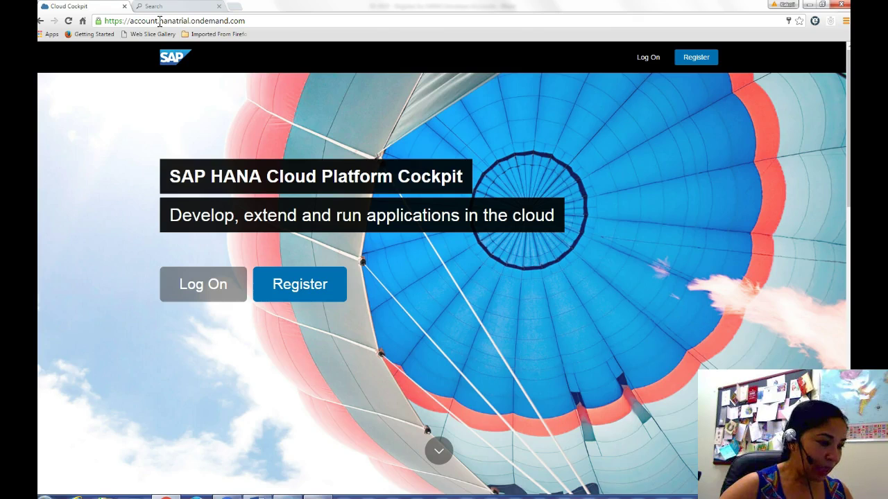
Step: Switch back to Word and highlight the HCP Cockpit address on page 3 of the handout
click(257, 494)
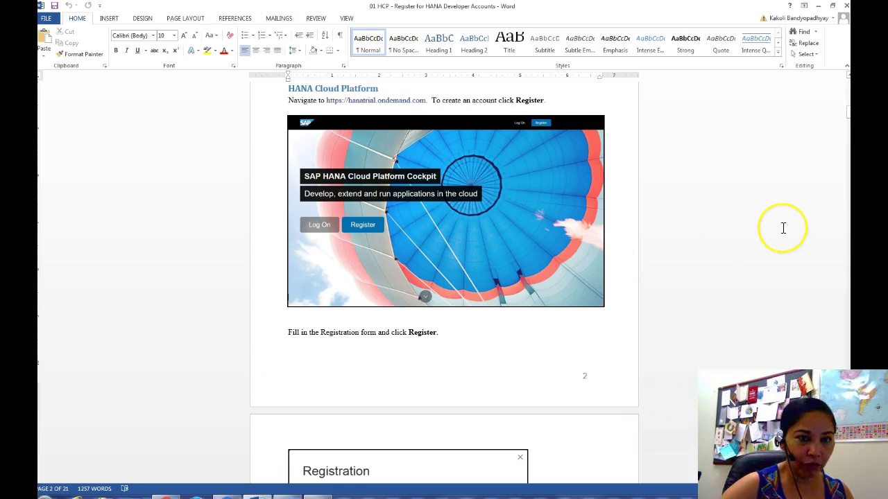
scroll(783, 229, down, 15)
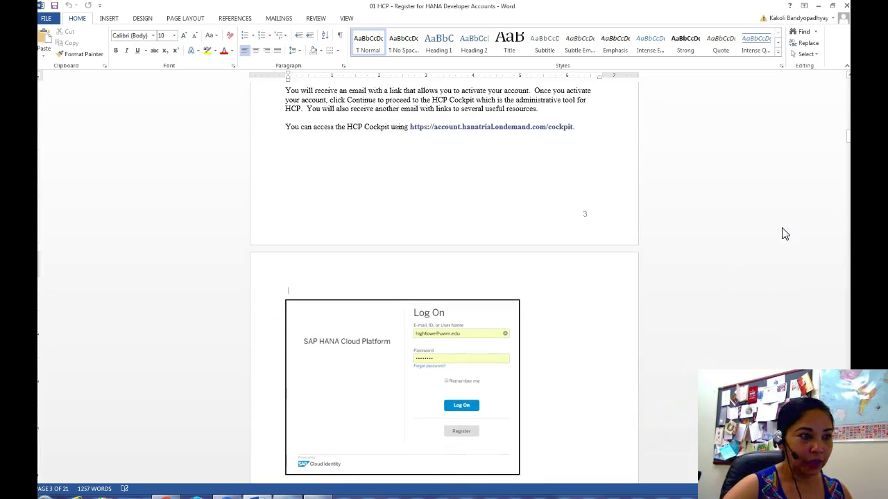
drag(574, 127, 411, 127)
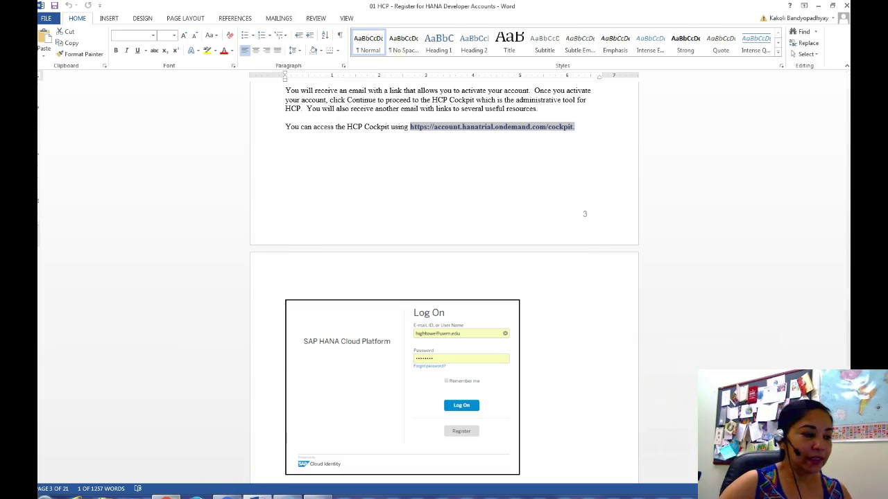
Step: Switch to Chrome and log on to SAP HANA Cloud Platform with the account's e-mail and password
mouse_move(166, 497)
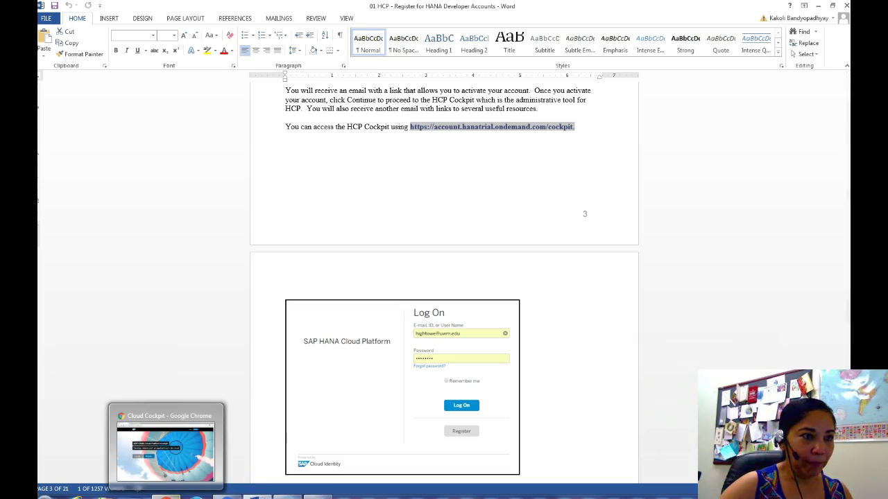
click(165, 497)
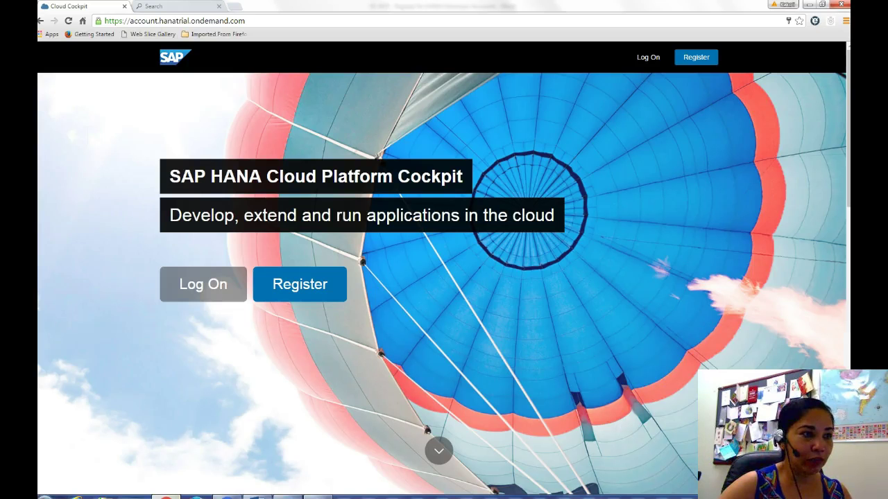
click(200, 291)
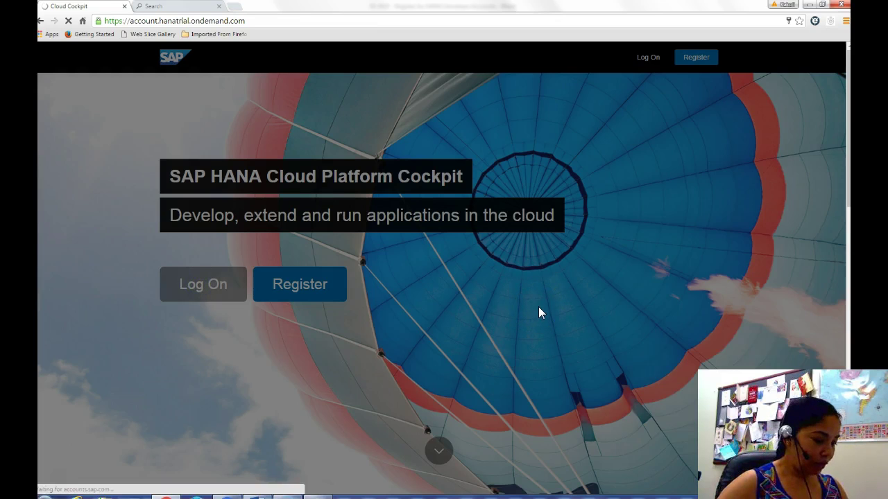
click(628, 86)
click(470, 118)
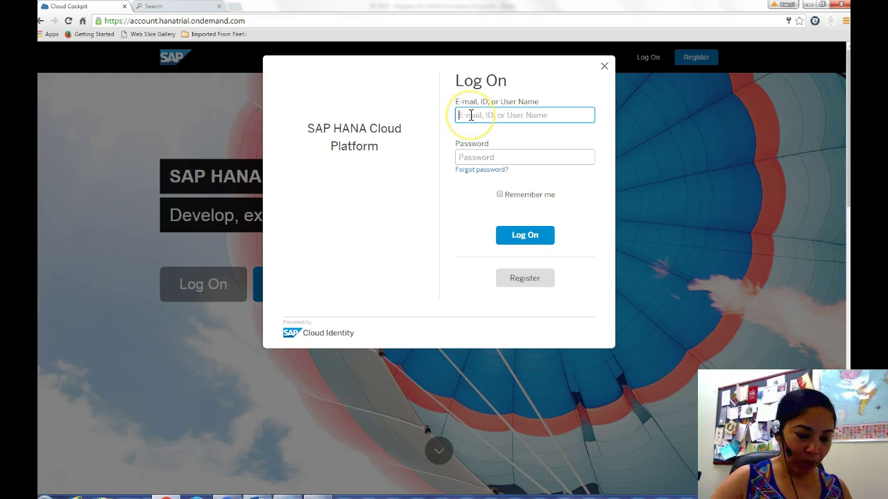
text(k)
click(499, 130)
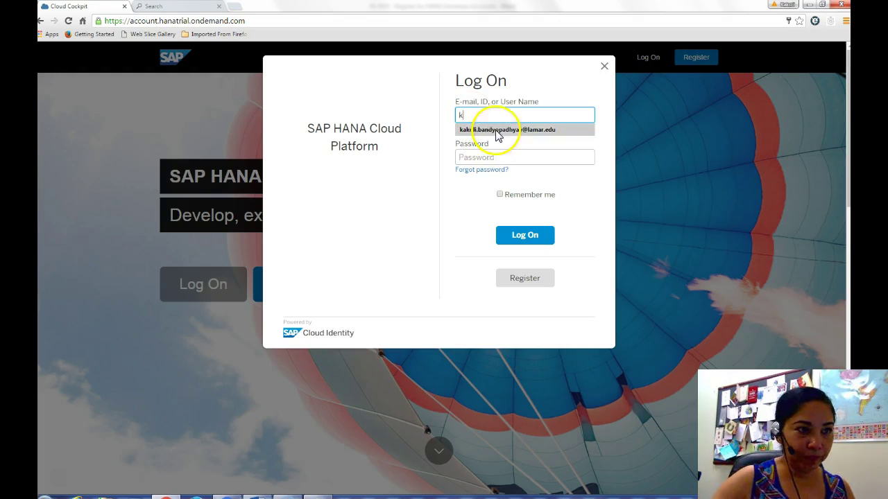
click(499, 158)
click(525, 236)
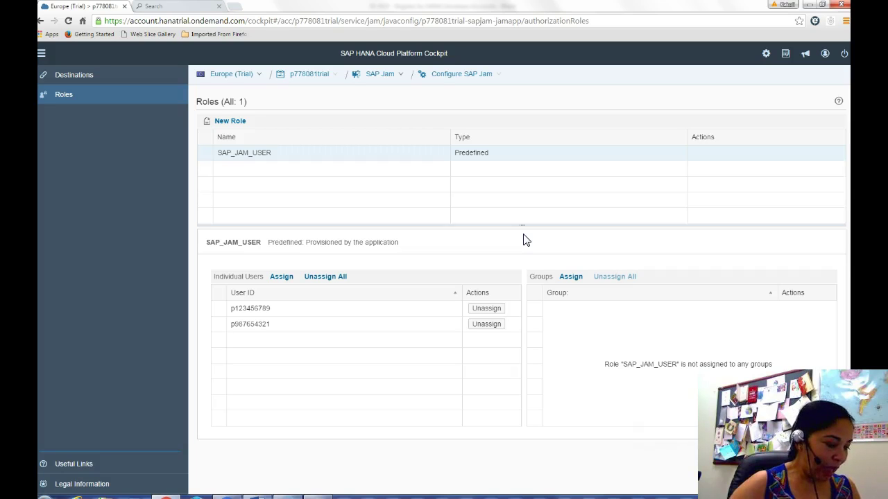
Step: Go to the Europe (Trial) overview and open the personal developer account's dashboard
click(226, 77)
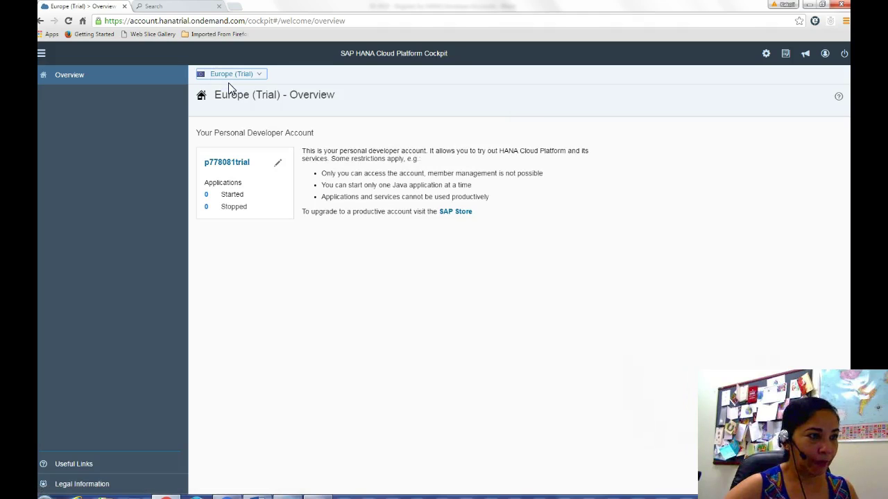
click(259, 98)
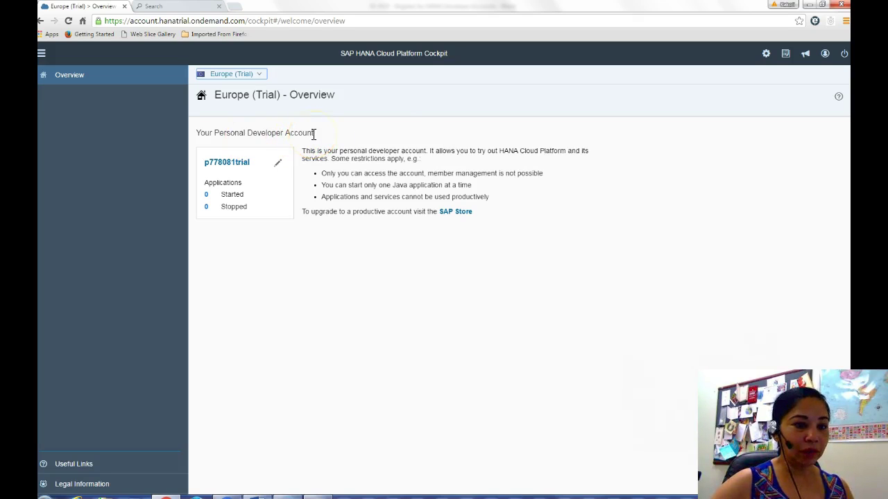
click(228, 163)
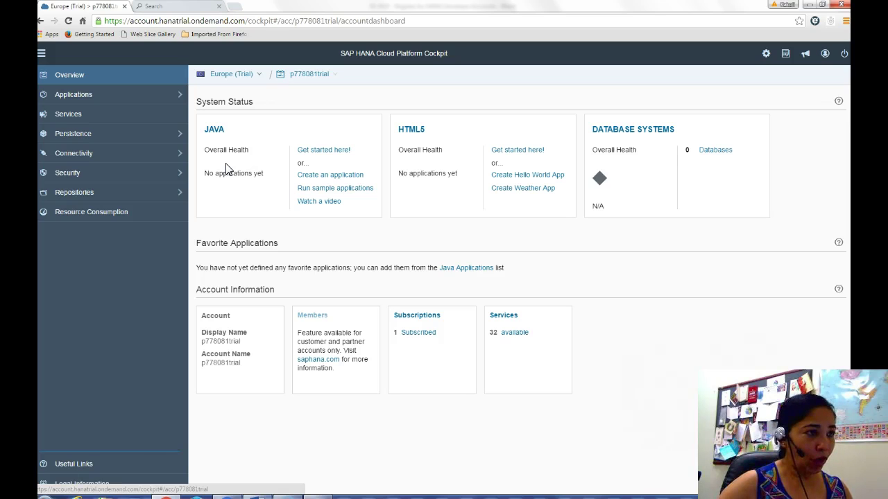
click(312, 83)
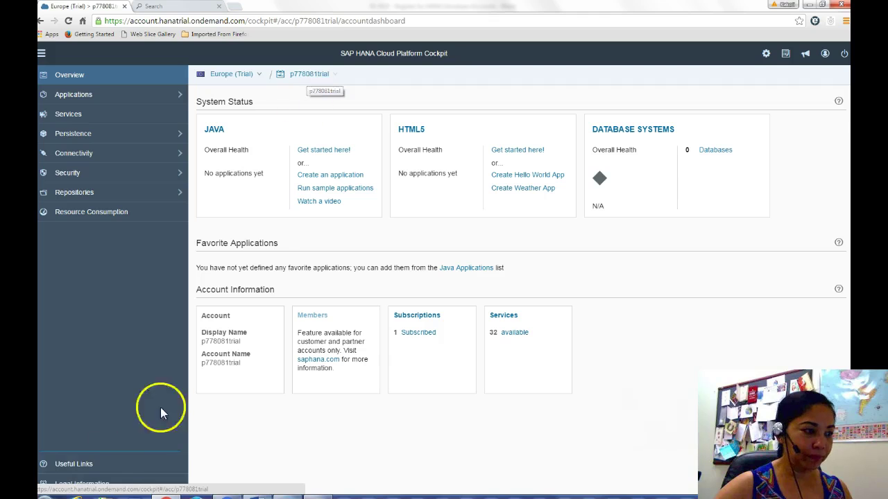
Step: Check the Setup Web IDE instructions in Word and open the trial account's Services page in Chrome
click(60, 477)
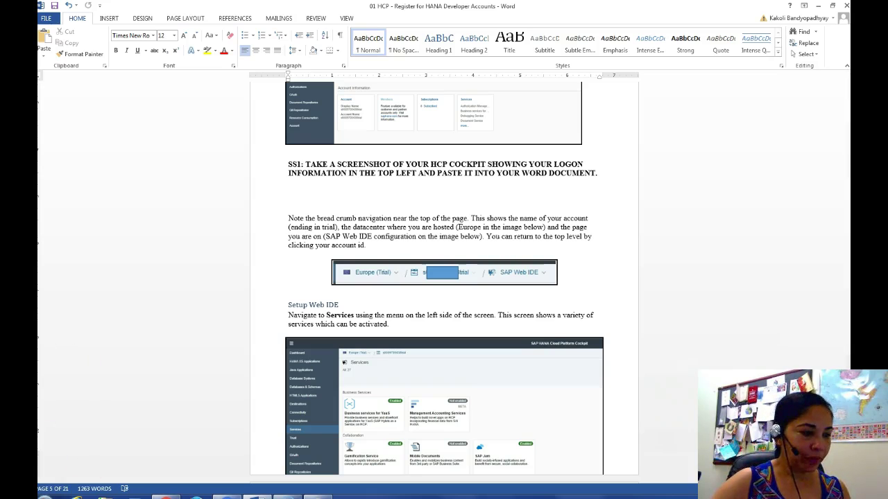
click(167, 497)
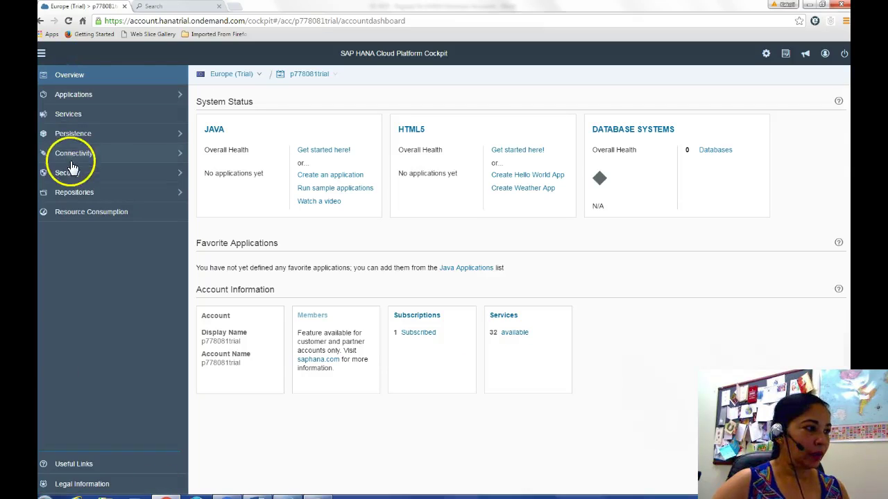
click(61, 116)
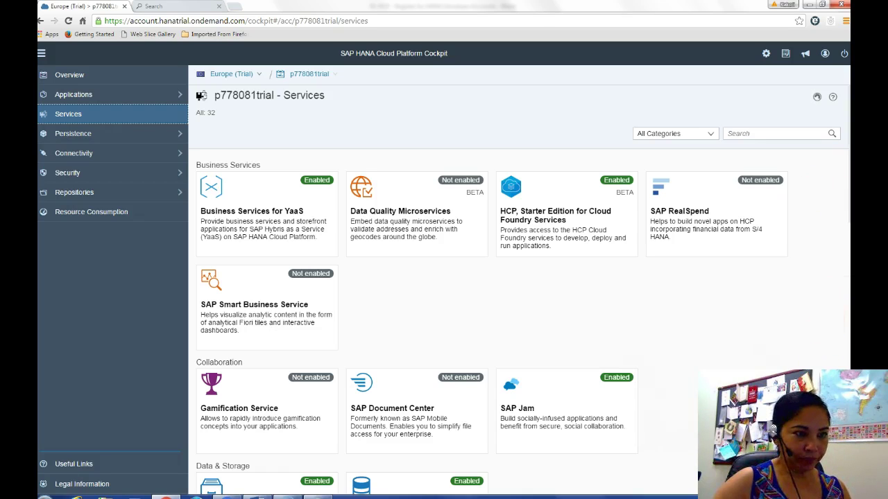
Step: Look through the available services and open the SAP Web IDE overview from the DevOps group
key(Page_Down)
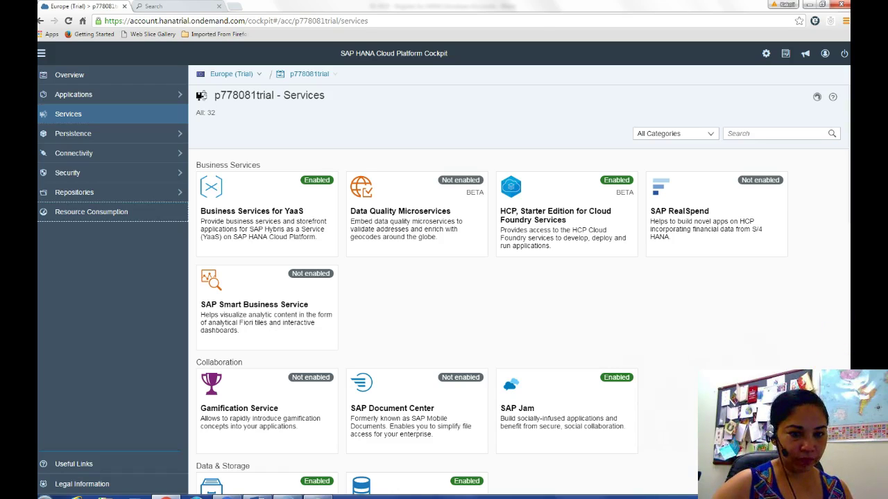
scroll(837, 313, down, 5)
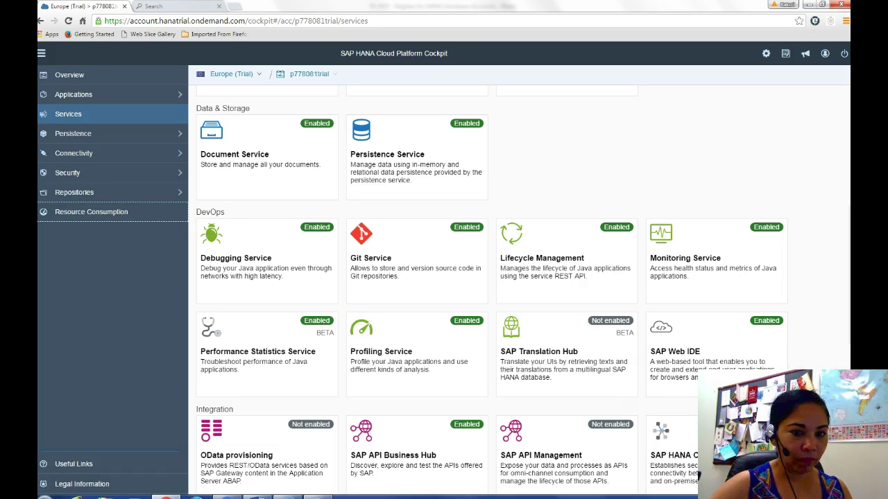
scroll(492, 291, down, 6)
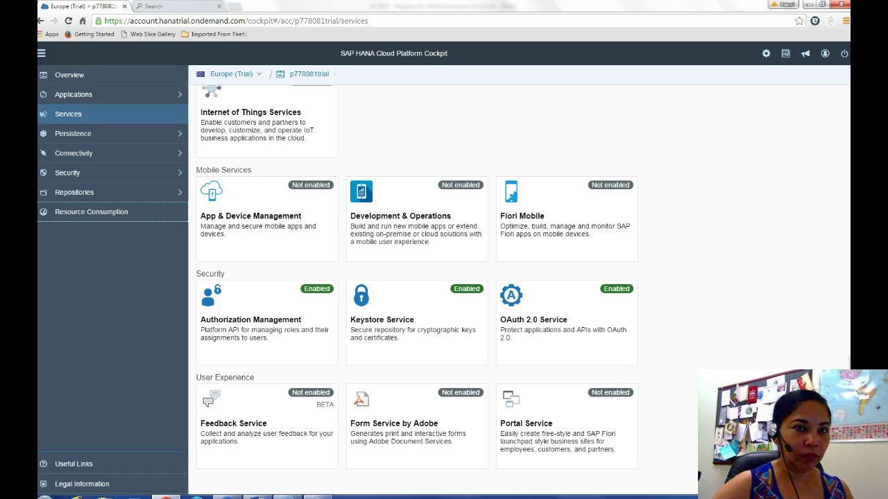
scroll(491, 292, up, 5)
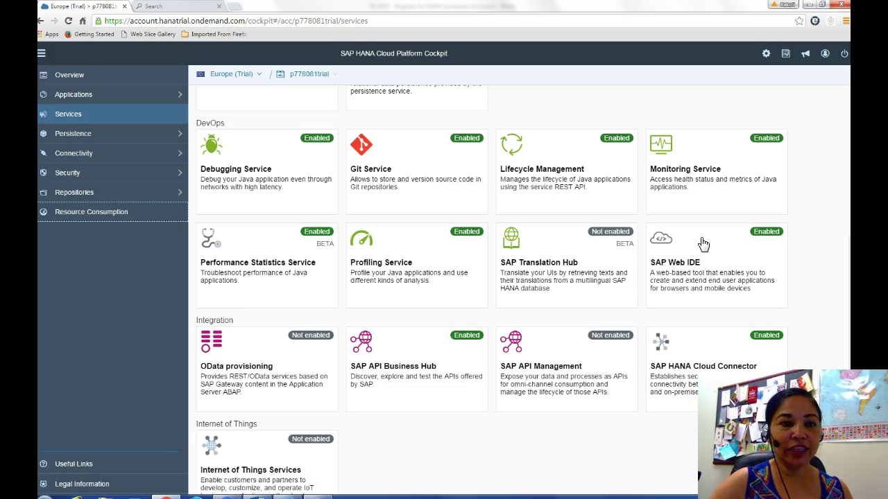
click(716, 287)
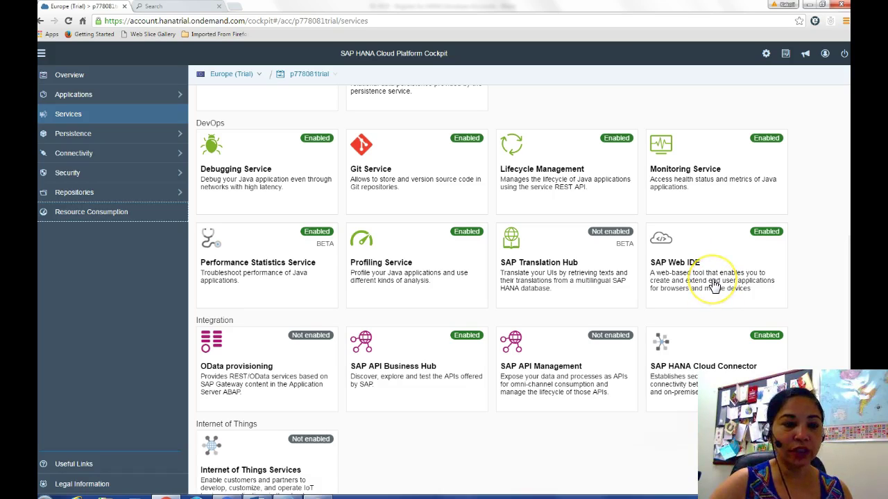
click(714, 285)
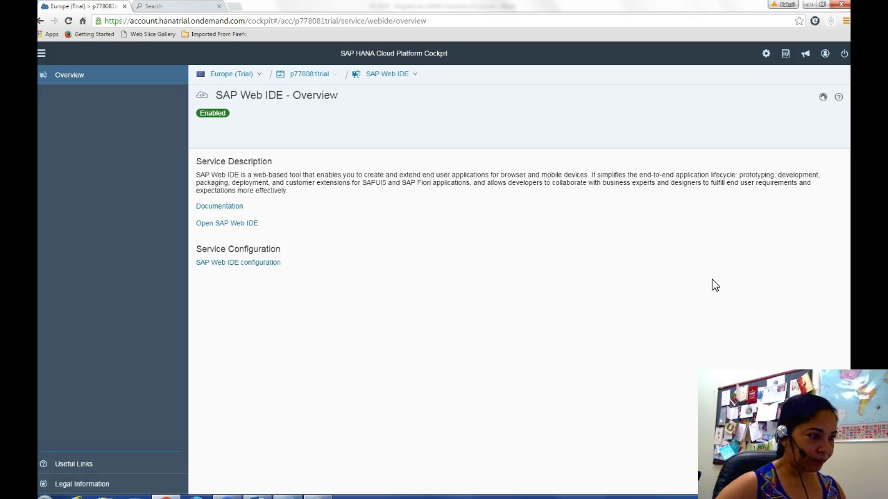
Step: Open SAP Web IDE from its service overview and check the Web IDE instructions in the Word handout
click(234, 226)
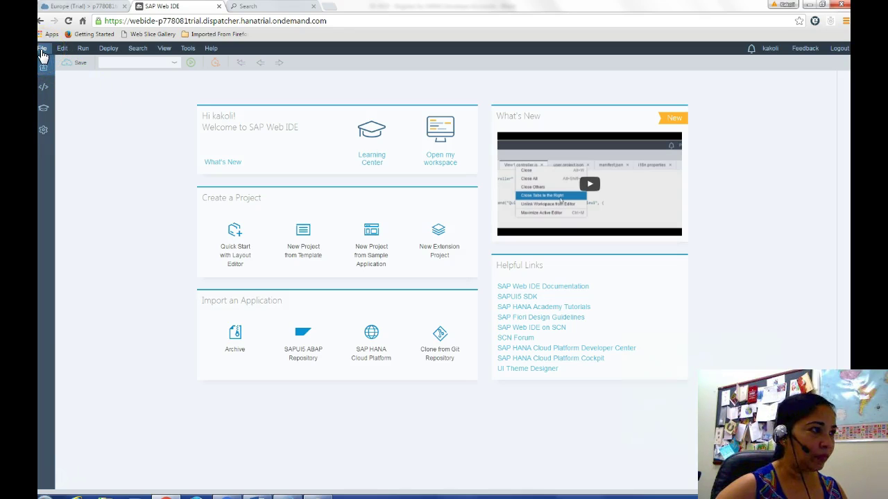
click(46, 71)
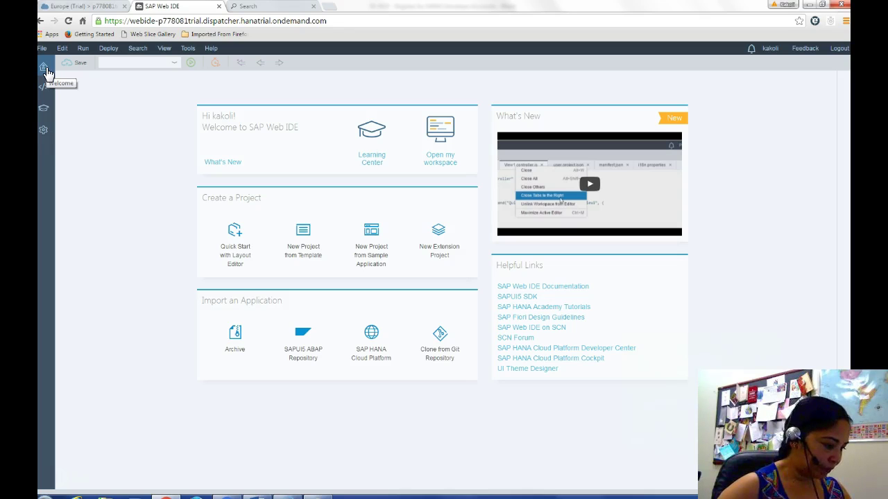
click(285, 497)
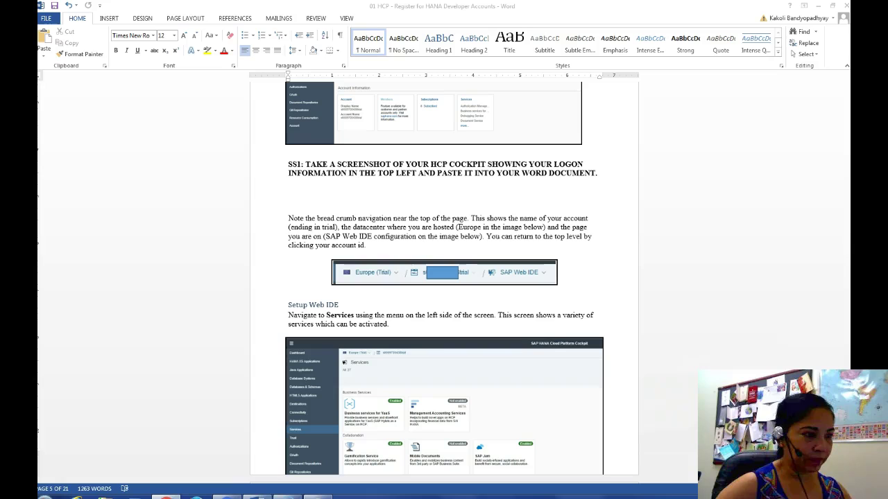
drag(847, 170, 846, 201)
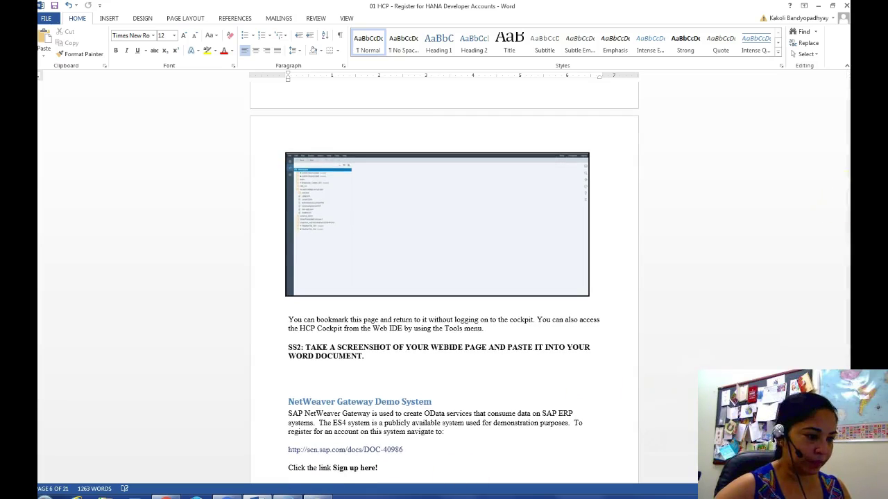
Step: Switch to Chrome, look through the Web IDE's workspace, Learning Center and Preferences, and return to the Welcome page
click(166, 497)
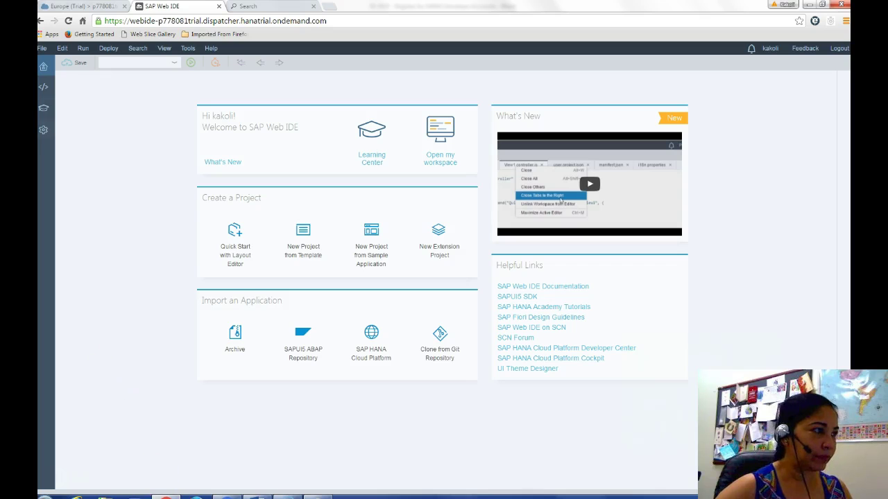
click(43, 89)
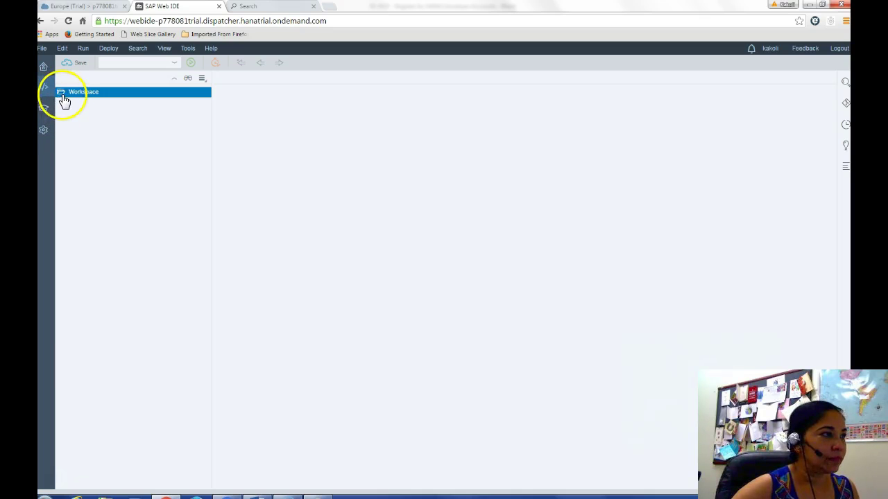
click(62, 98)
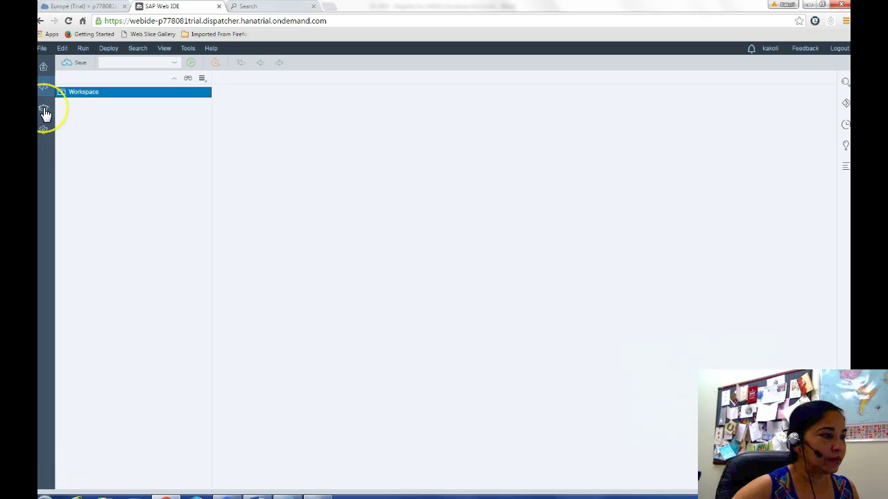
click(44, 113)
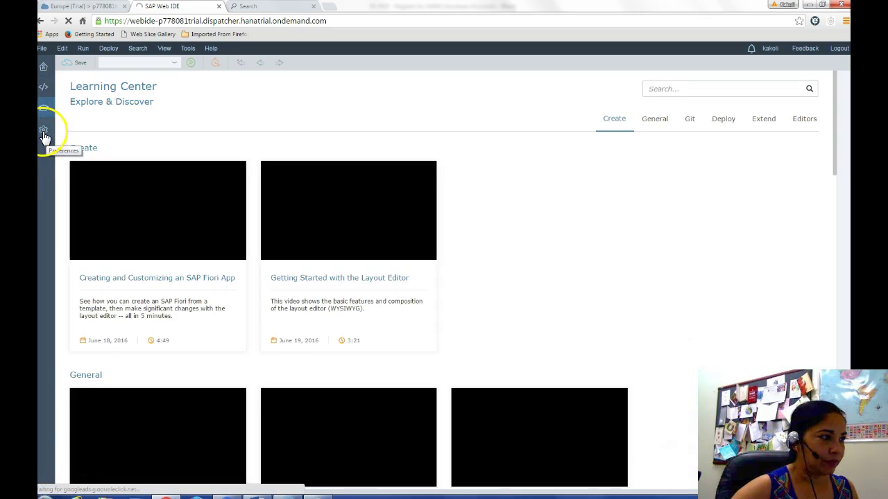
click(44, 132)
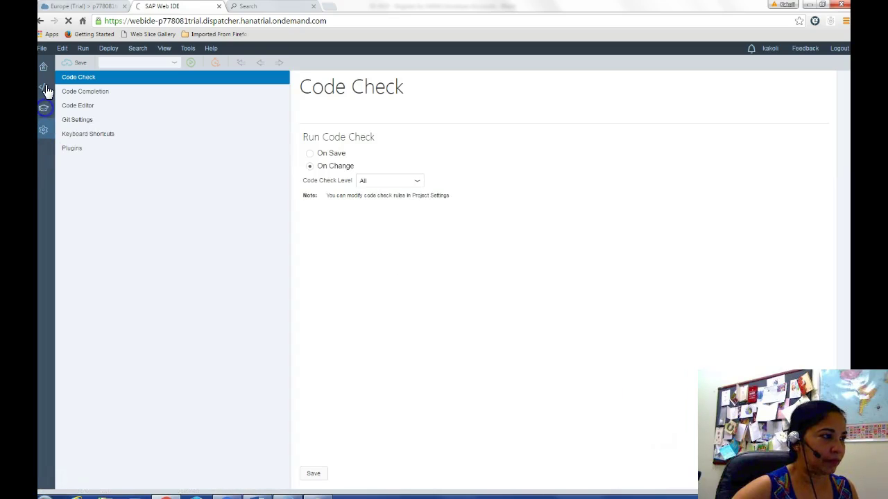
click(44, 88)
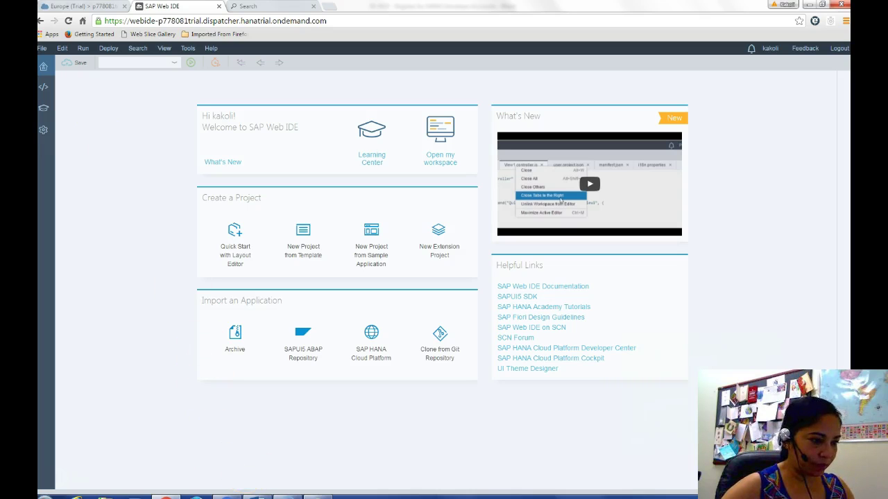
Step: Compare the handout's SS2 screenshot instruction in Word with the Web IDE Welcome page in Chrome
click(258, 496)
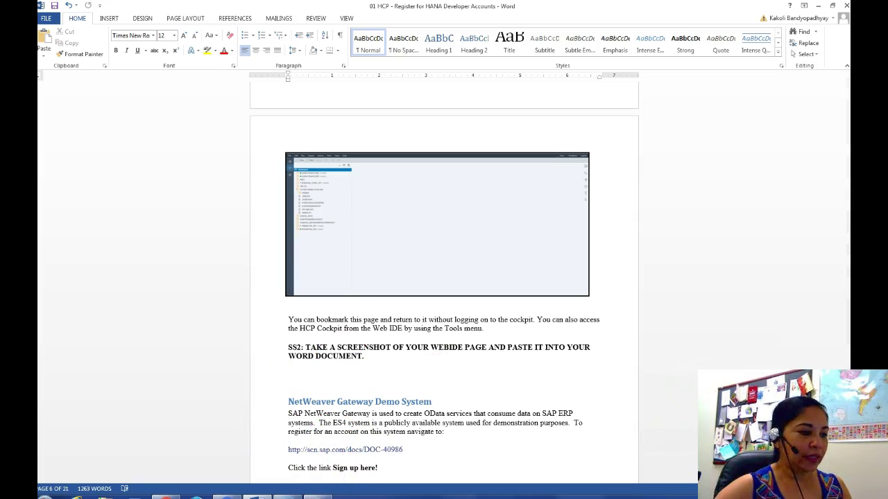
click(167, 497)
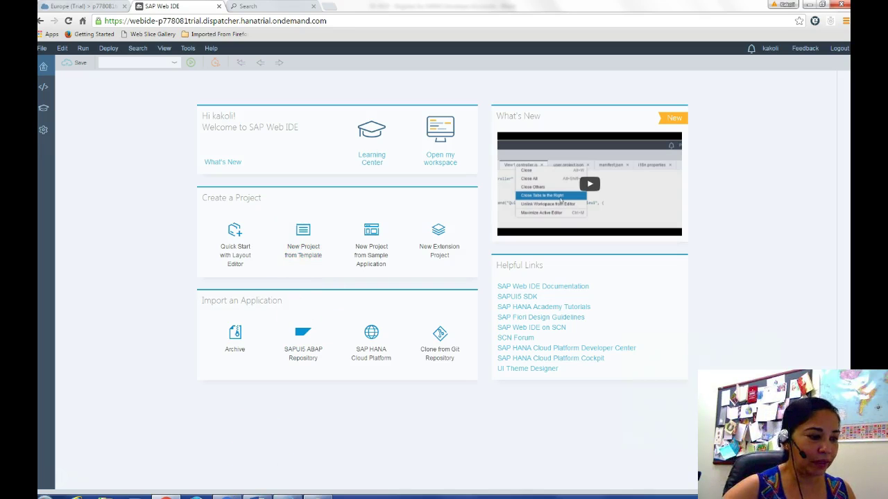
mouse_move(257, 497)
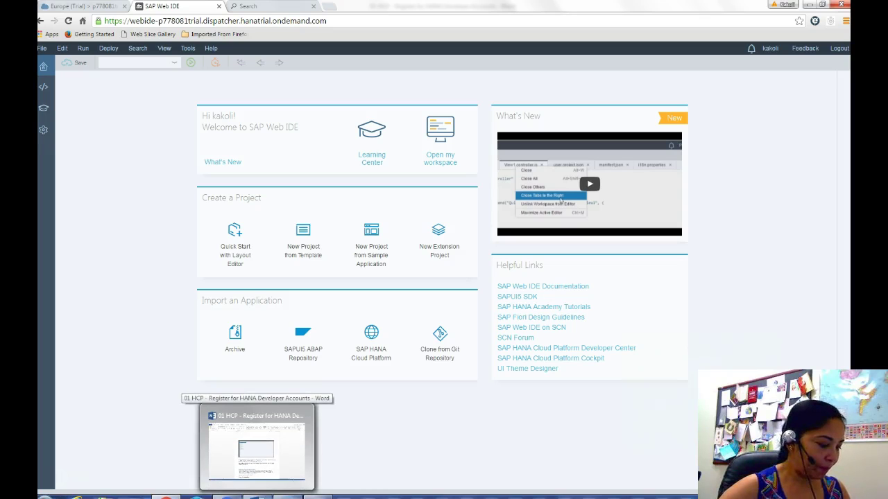
click(257, 447)
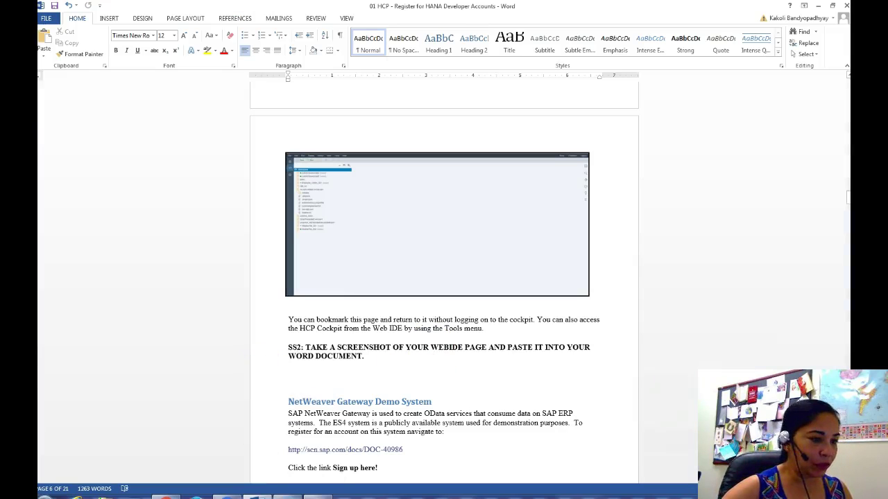
mouse_move(172, 497)
click(183, 443)
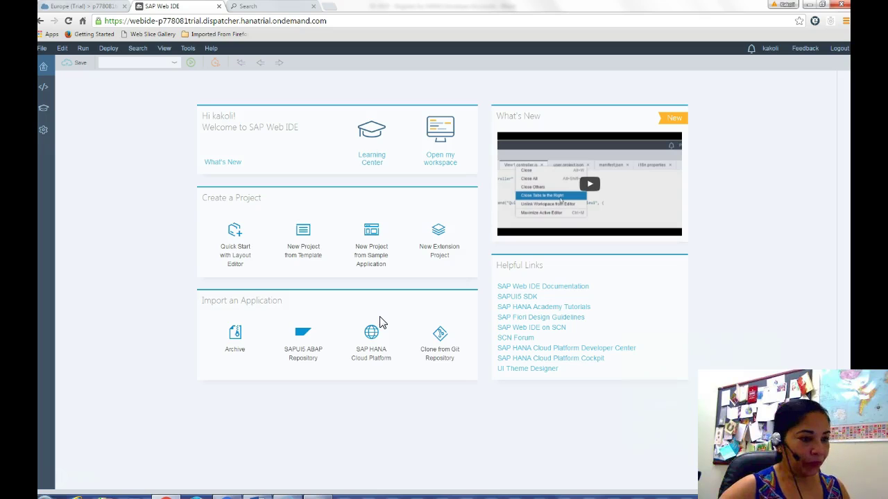
Step: Switch to Word and copy the scn.sap.com/docs/DOC-40986 link from the handout's NetWeaver Gateway Demo System section
click(276, 495)
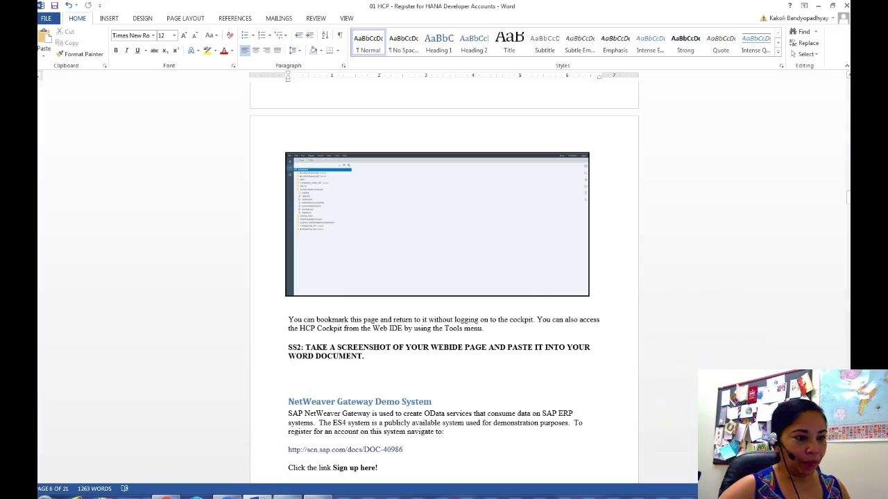
drag(847, 198, 848, 212)
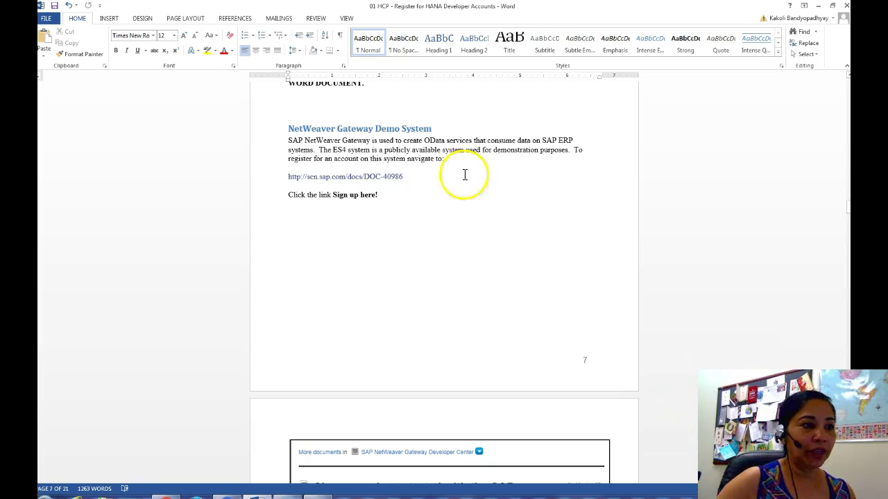
drag(288, 176, 388, 176)
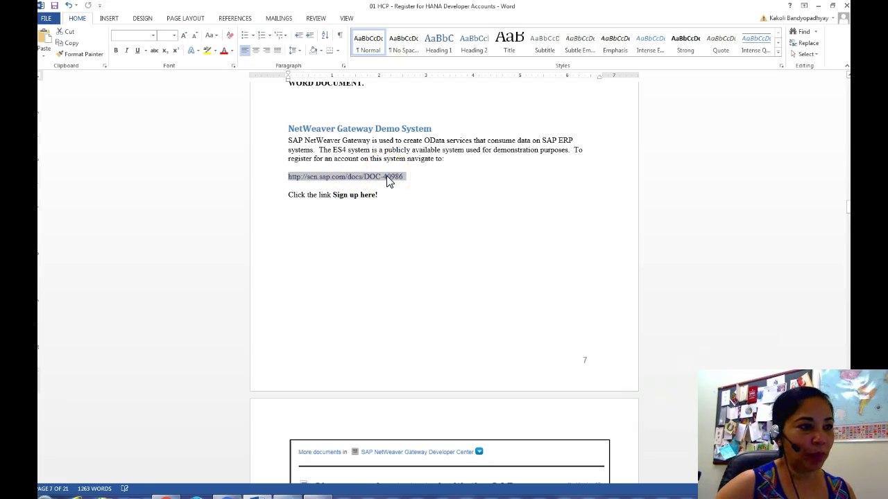
right_click(387, 179)
click(416, 192)
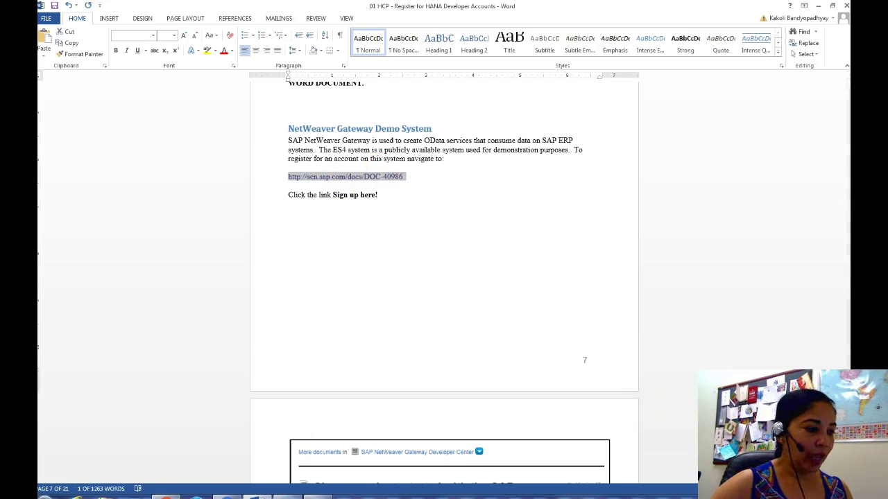
Step: Switch to Chrome and load the copied scn.sap.com/docs/DOC-40986 address in the existing Search page's tab
key(alt+Tab)
click(238, 7)
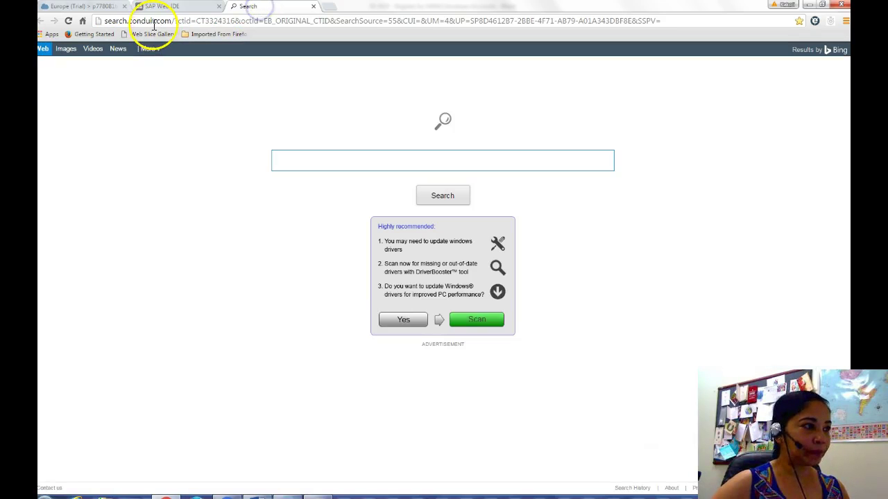
click(150, 20)
key(BackSpace)
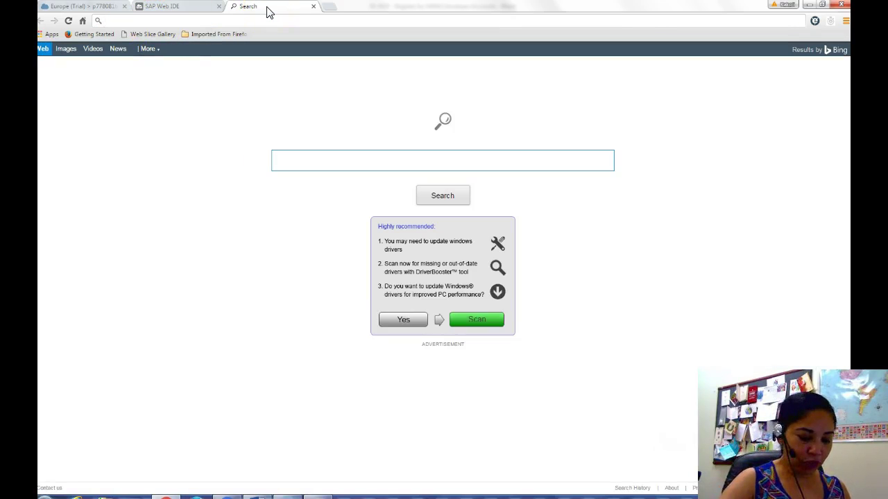
key(ctrl+v)
key(Return)
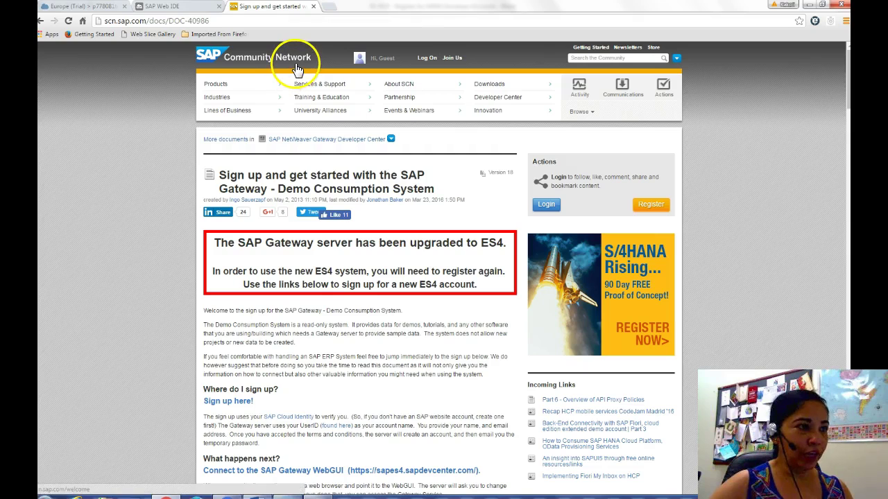
Step: Check the Gateway sign-up instructions in Word and follow the "Sign up here!" link on the SAP Community page in Chrome
mouse_move(257, 497)
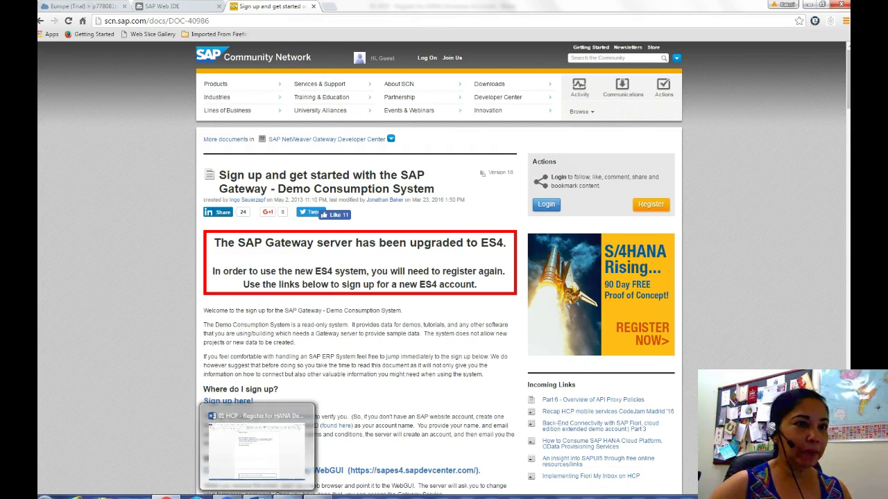
click(264, 477)
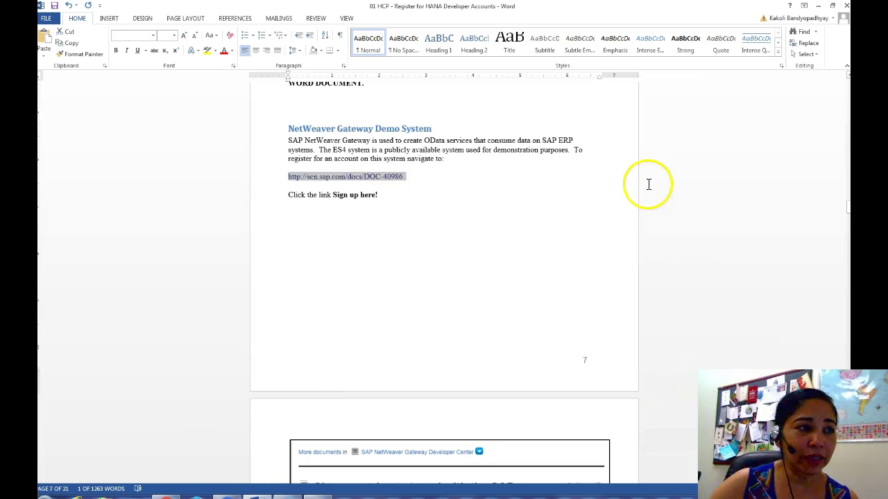
drag(846, 207, 848, 225)
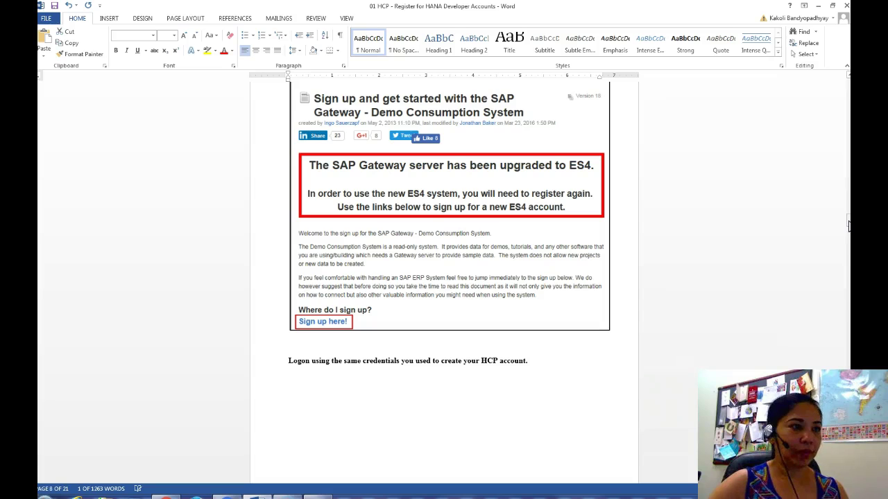
click(173, 495)
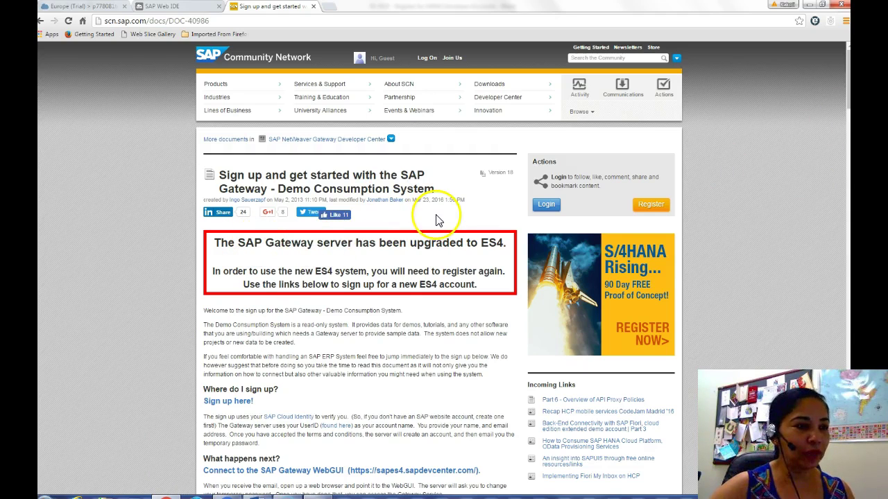
drag(848, 97, 847, 112)
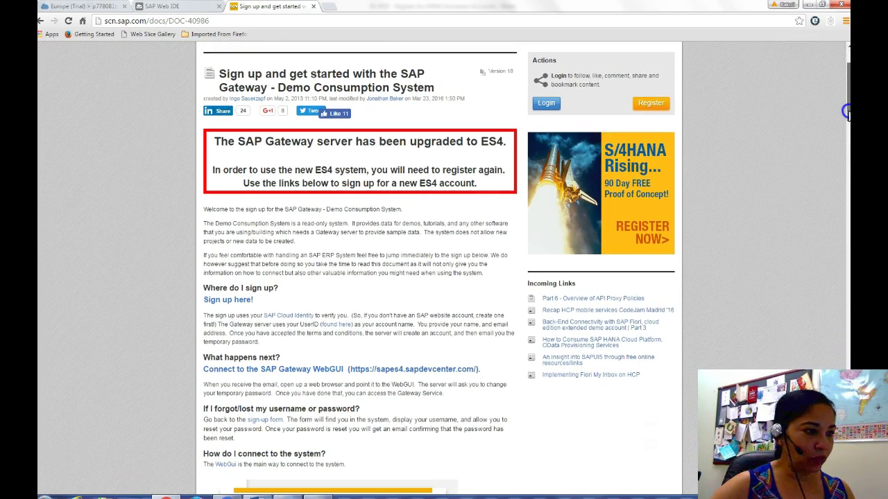
click(241, 306)
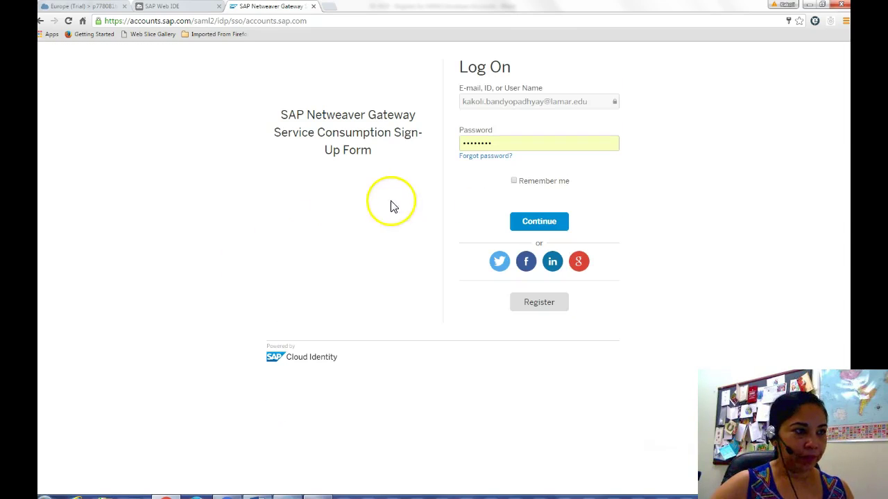
Step: Switch to Word and read the handout's Gateway registration instructions, from logging on and accepting the terms to the temporary password e-mail
key(alt+Tab)
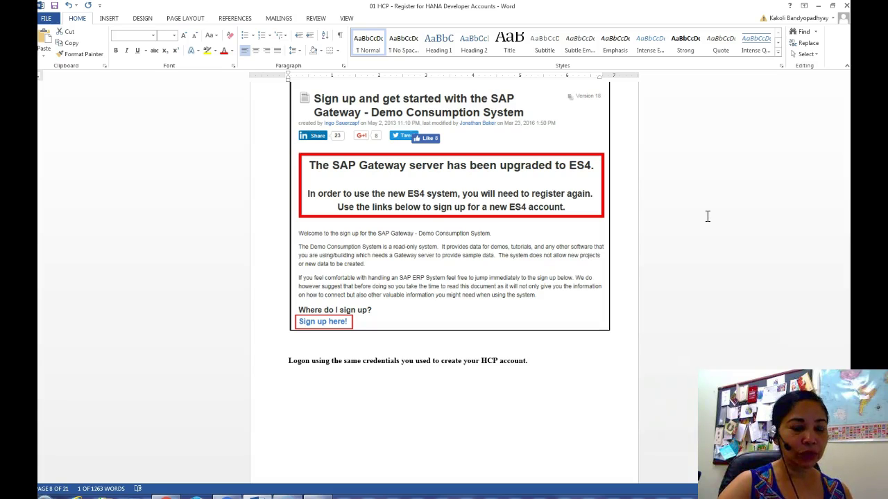
scroll(707, 216, up, 2)
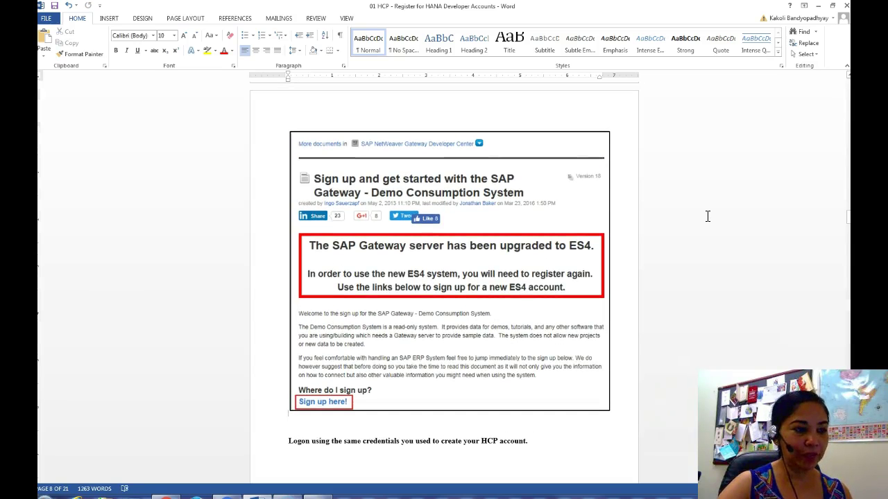
scroll(707, 216, down, 10)
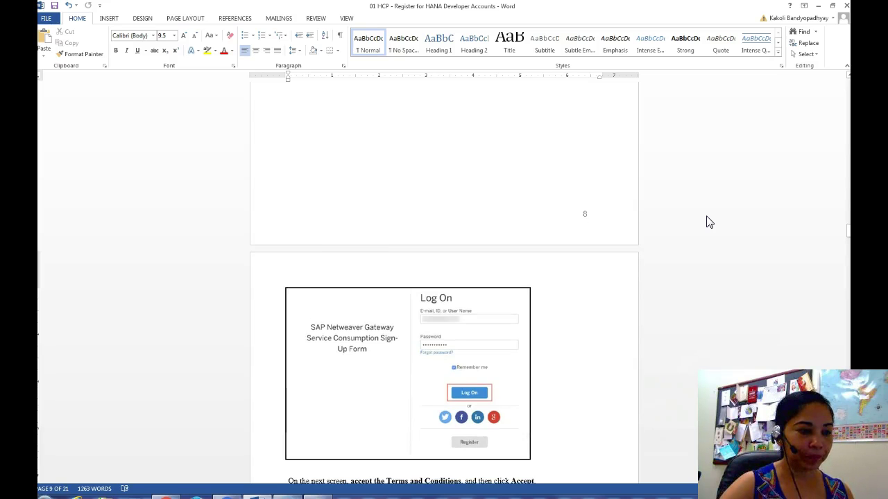
scroll(709, 222, down, 10)
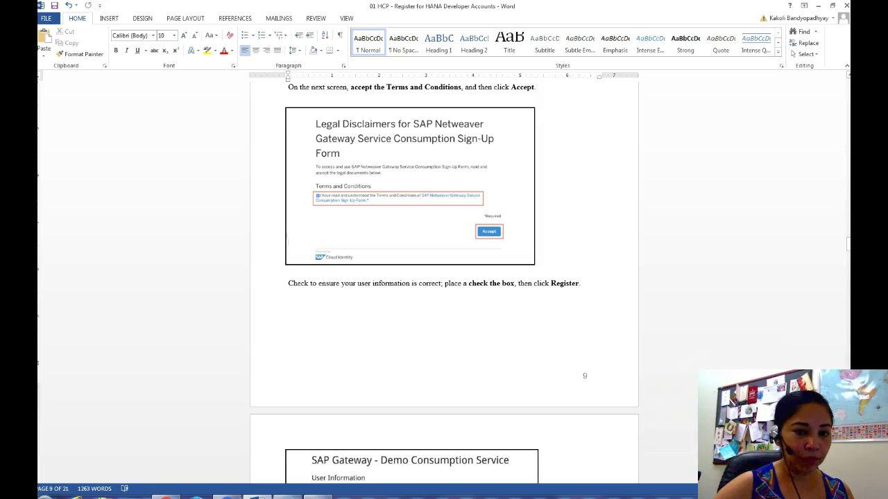
scroll(444, 277, down, 5)
scroll(444, 278, down, 7)
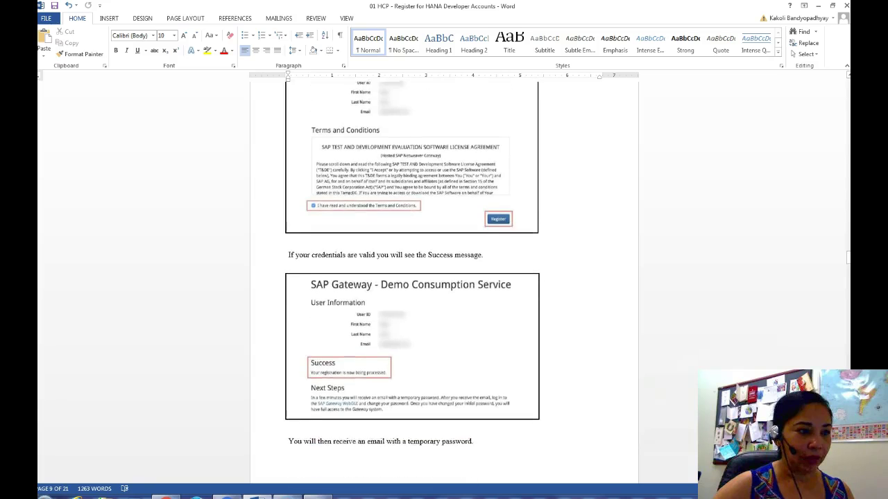
scroll(444, 277, down, 1)
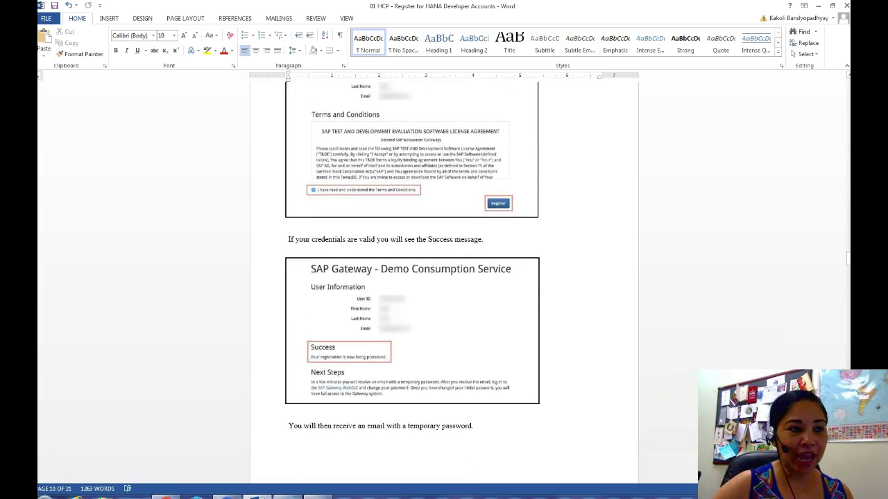
scroll(443, 278, down, 3)
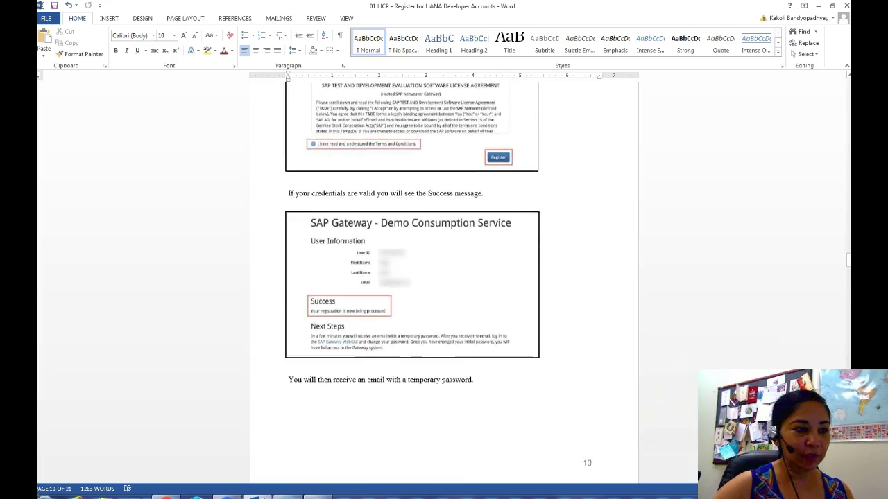
Step: Read the handout's Gateway demo system instructions, from the credentials e-mail and ES4 logon through the password change to the SS3 screenshot task
scroll(443, 277, down, 6)
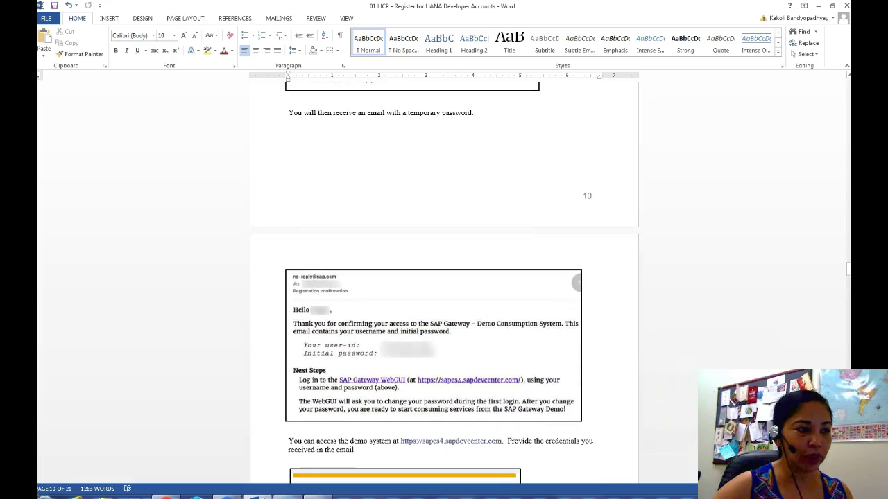
scroll(444, 277, down, 5)
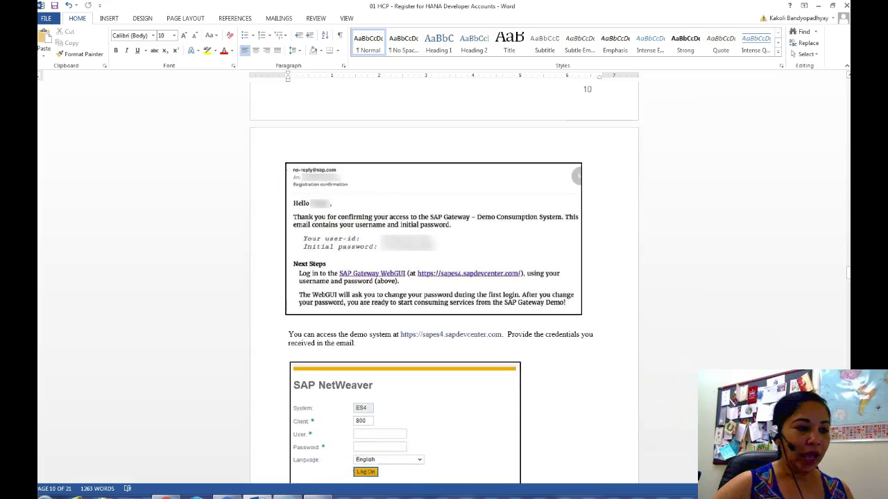
scroll(444, 277, down, 2)
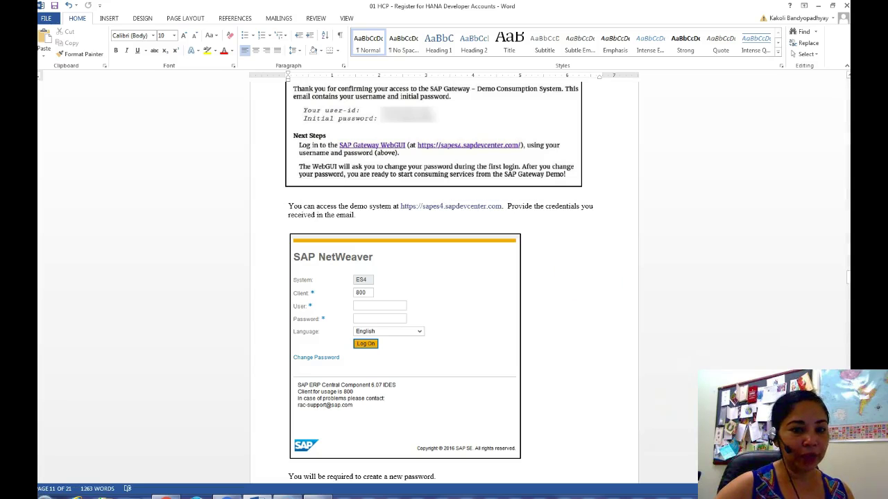
scroll(444, 277, down, 5)
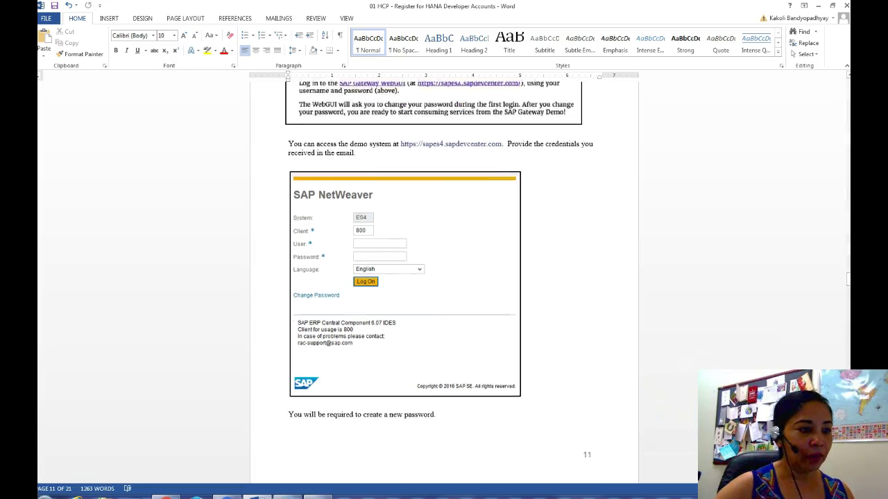
scroll(444, 277, down, 3)
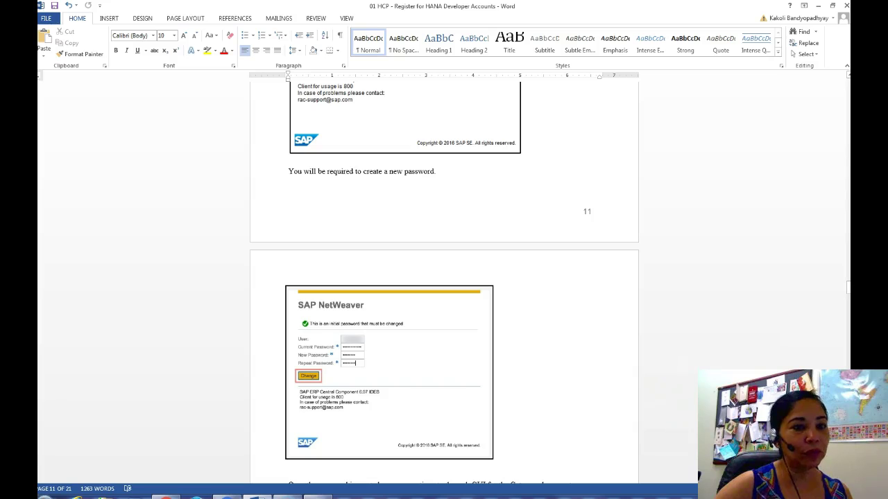
scroll(444, 277, down, 4)
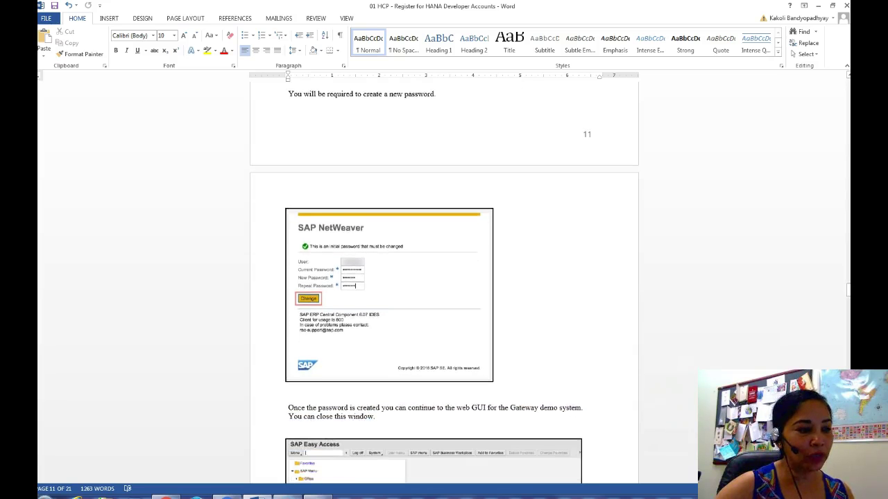
scroll(444, 278, down, 2)
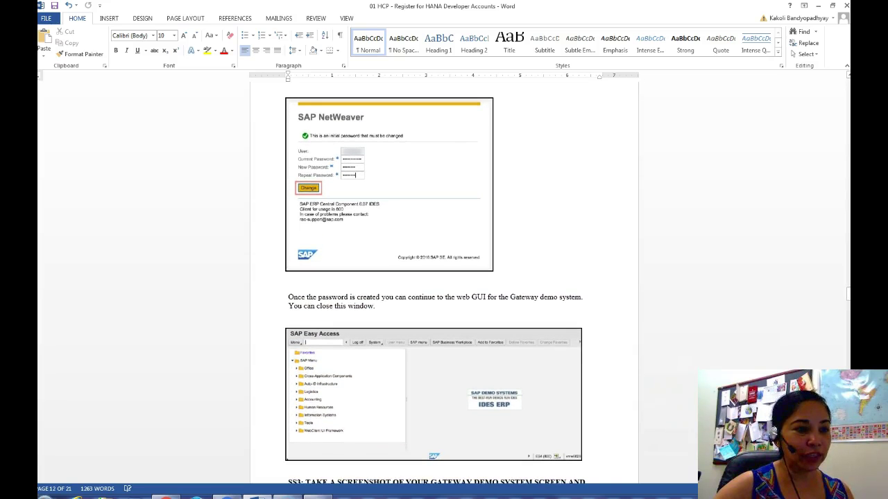
scroll(444, 277, down, 4)
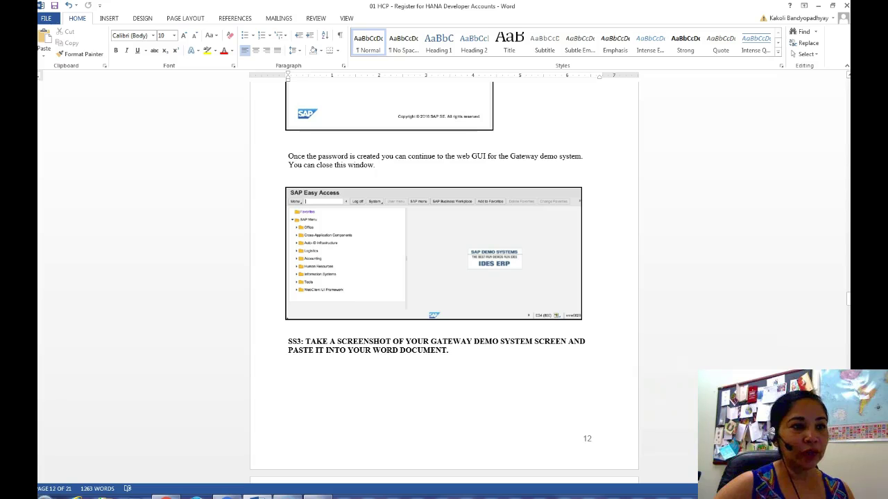
scroll(443, 277, down, 2)
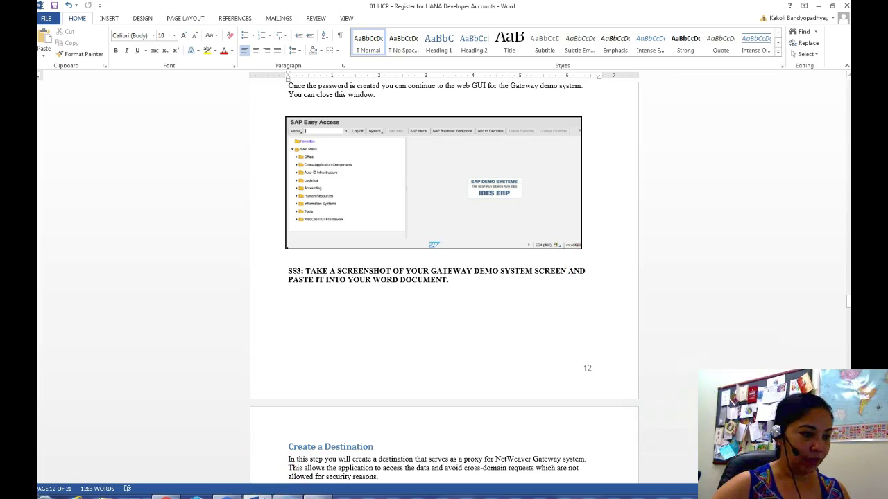
Step: Switch to Chrome and log on to the SAP NetWeaver Gateway sign-up form with the saved credentials and the Remember me option
click(168, 497)
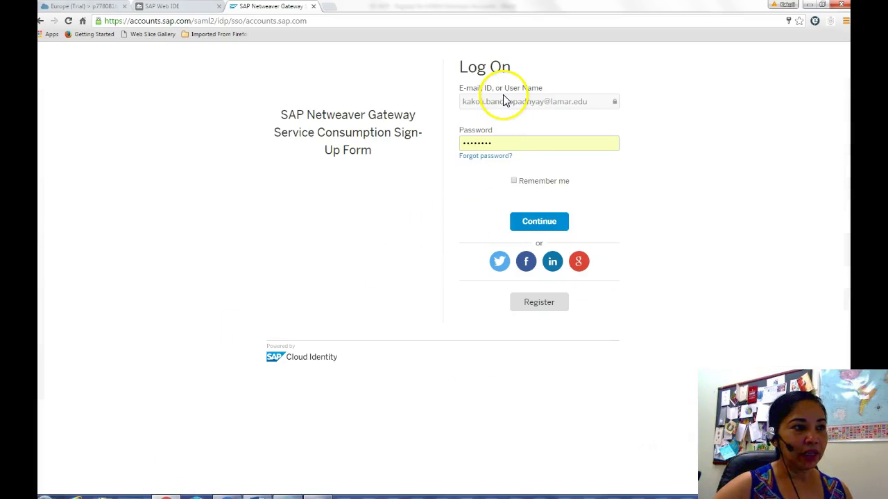
click(530, 227)
click(514, 180)
click(530, 229)
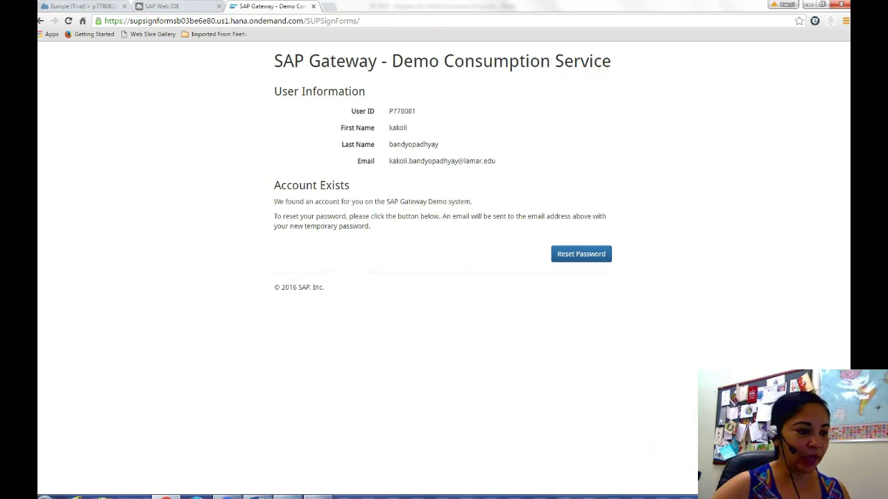
click(257, 497)
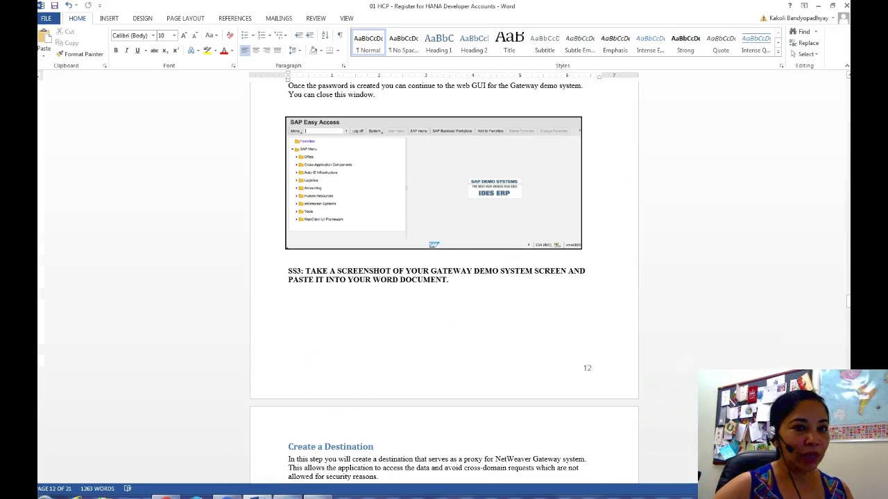
drag(848, 305, 847, 267)
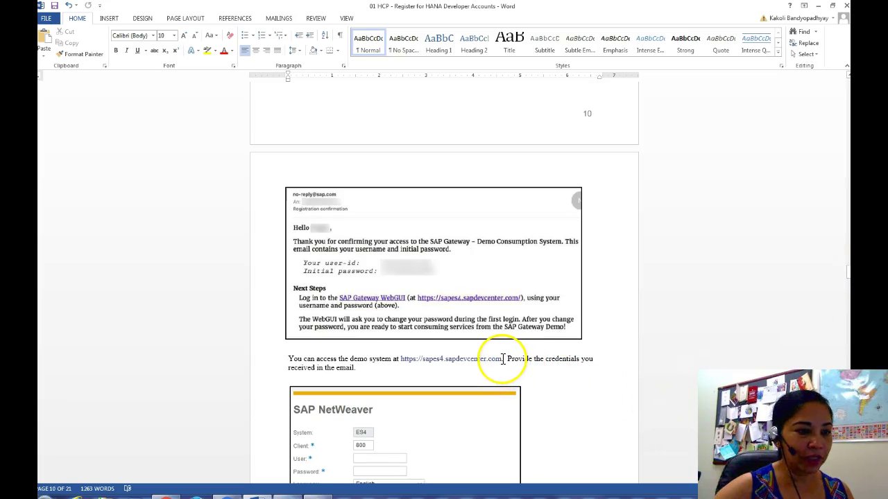
drag(500, 360, 398, 362)
right_click(409, 364)
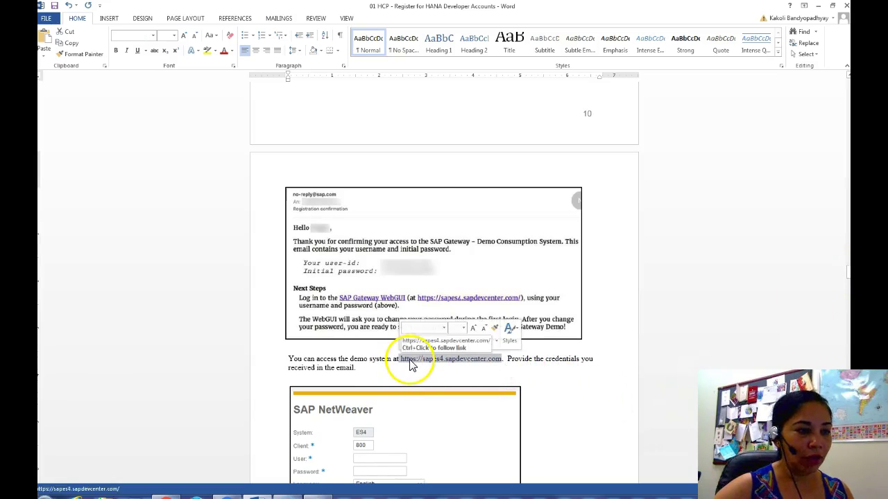
click(438, 194)
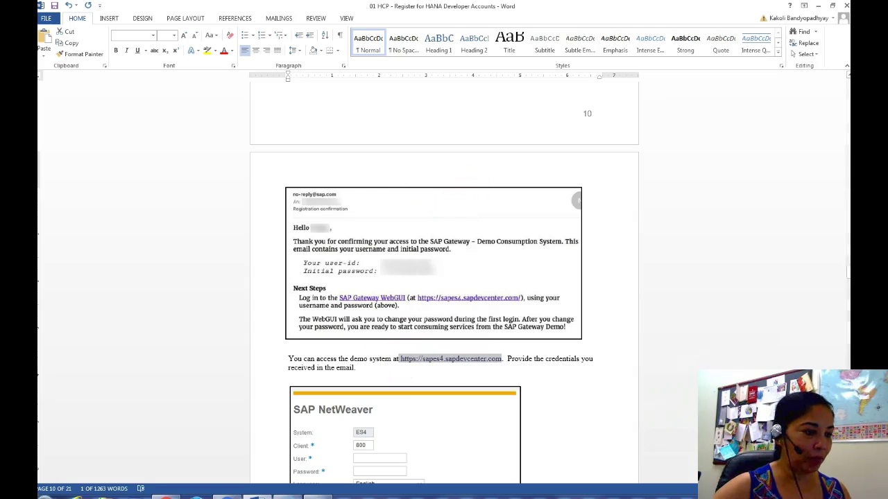
Step: Switch to Chrome, load the copied sapes4.sapdevcenter.com address in the current tab and log on to ES4 client 800 in English
key(alt+Tab)
click(364, 21)
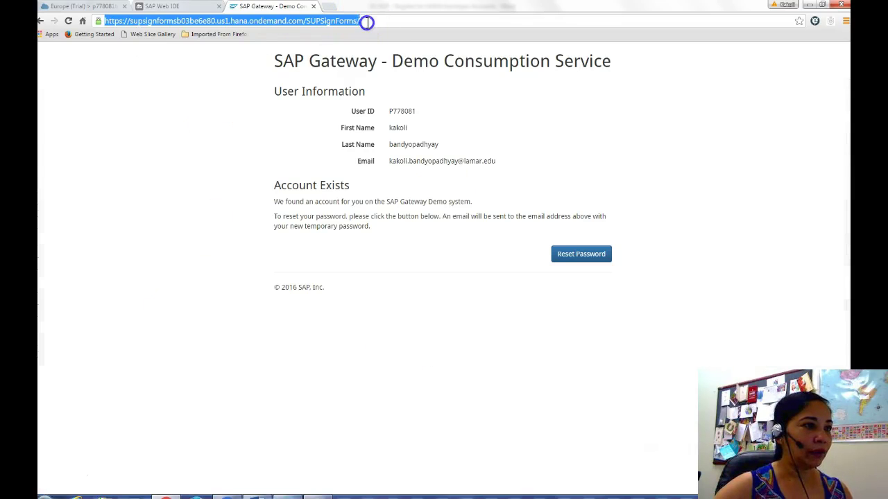
key(BackSpace)
key(ctrl+v)
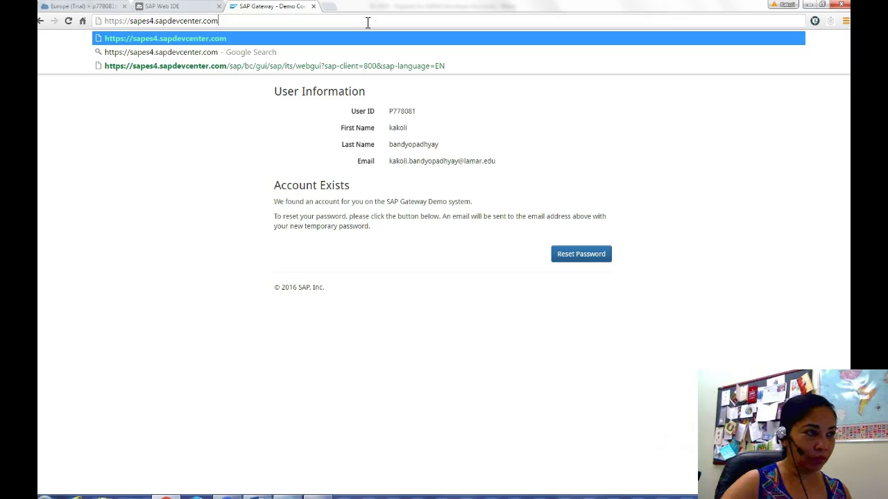
key(Return)
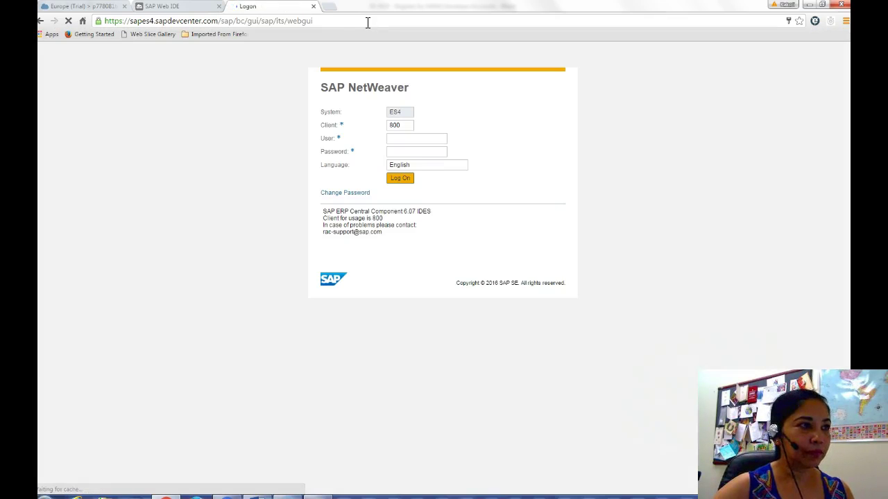
click(401, 182)
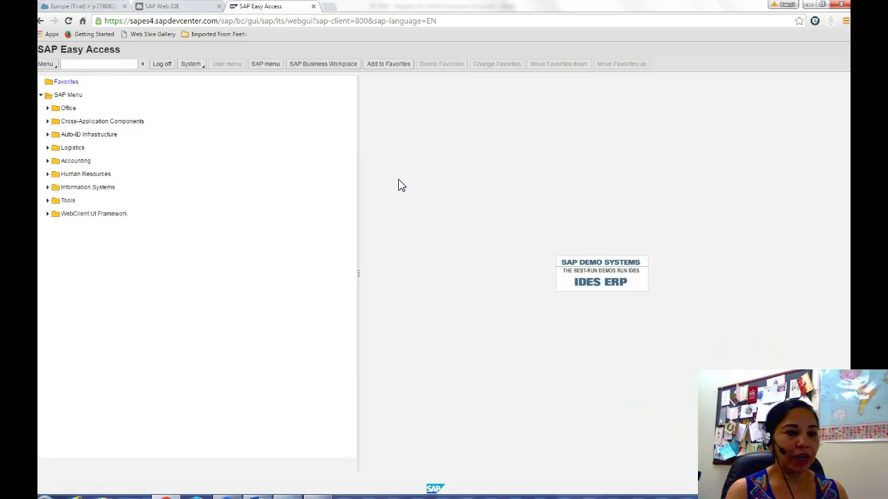
Step: Compare the handout's SS3 instructions in Word with the SAP Easy Access page in Chrome, and read the Create a Destination section
click(242, 493)
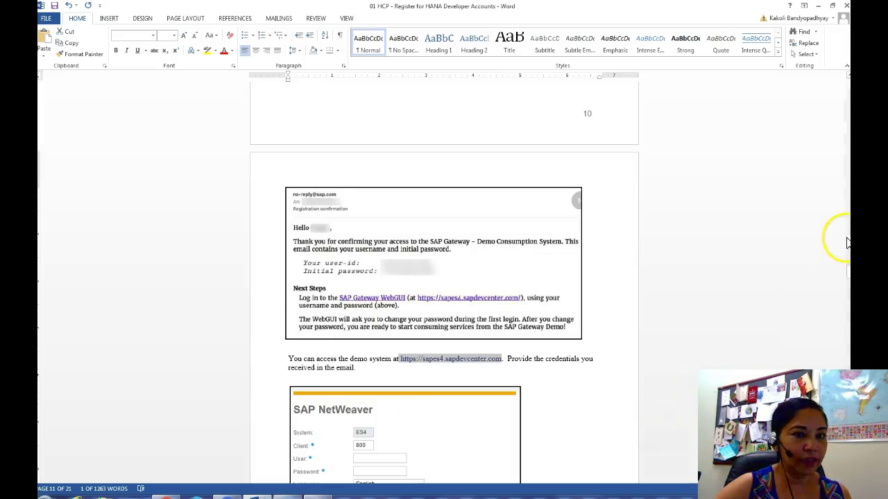
drag(847, 270, 848, 305)
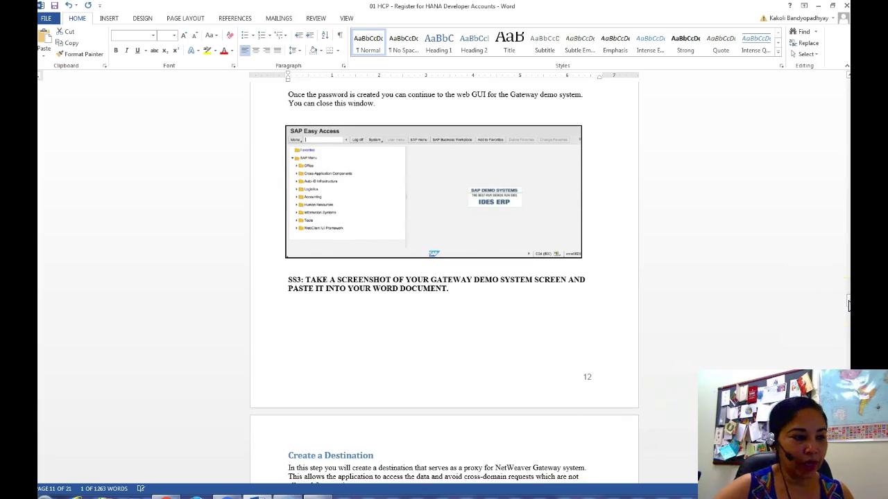
click(166, 496)
click(266, 416)
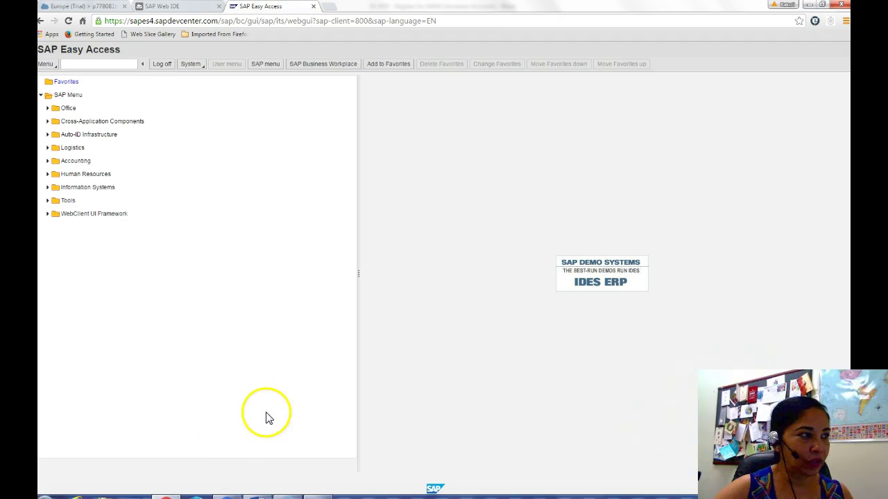
mouse_move(258, 497)
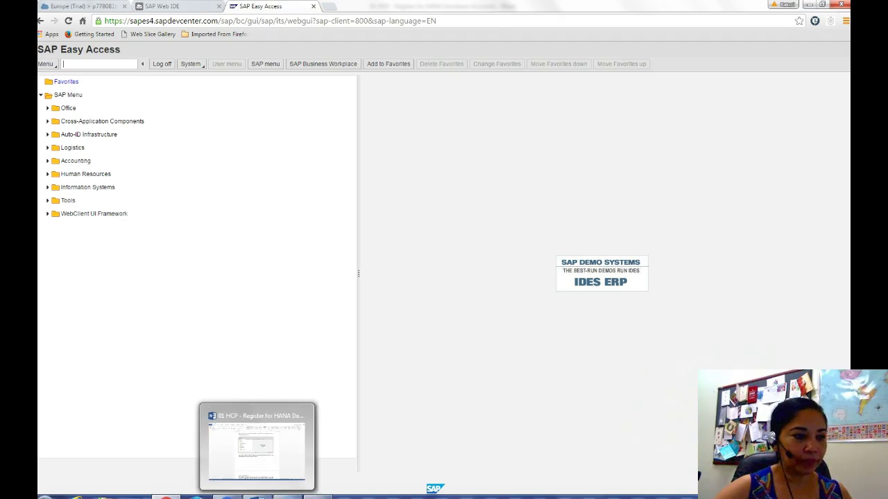
click(254, 471)
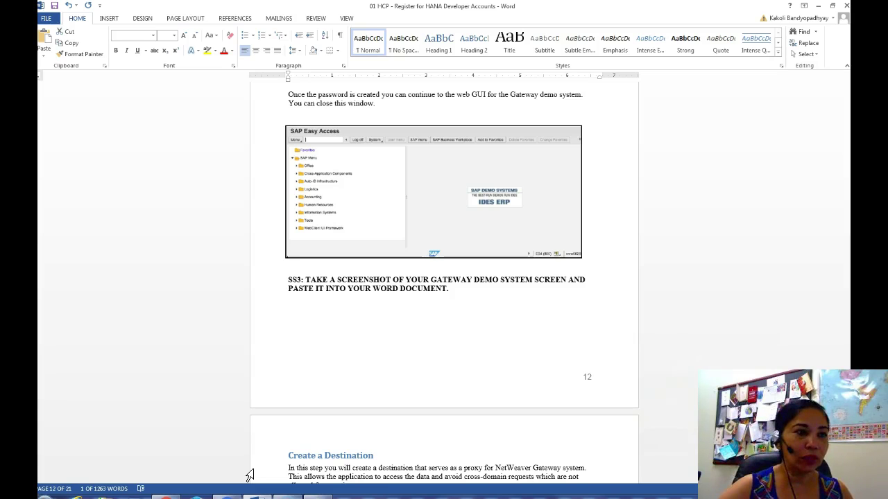
drag(848, 300, 847, 313)
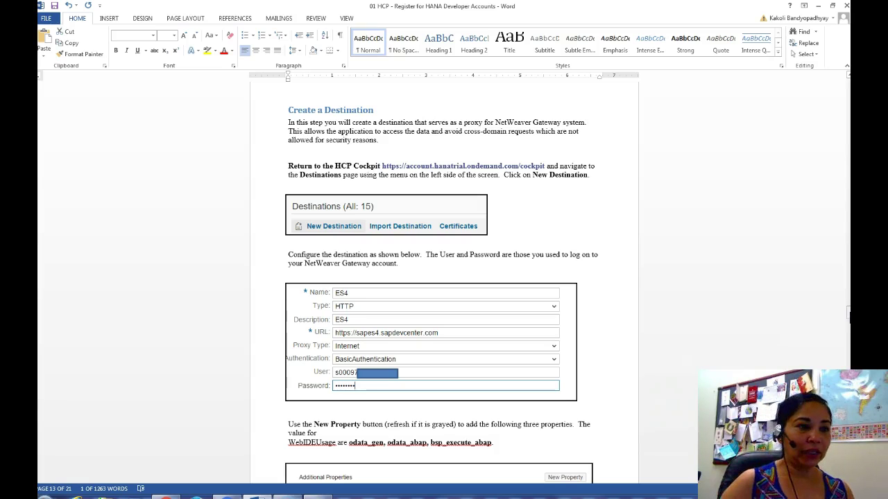
Step: Switch to Chrome and return to the trial account's Services page in the SAP HANA Cloud Platform Cockpit
click(165, 496)
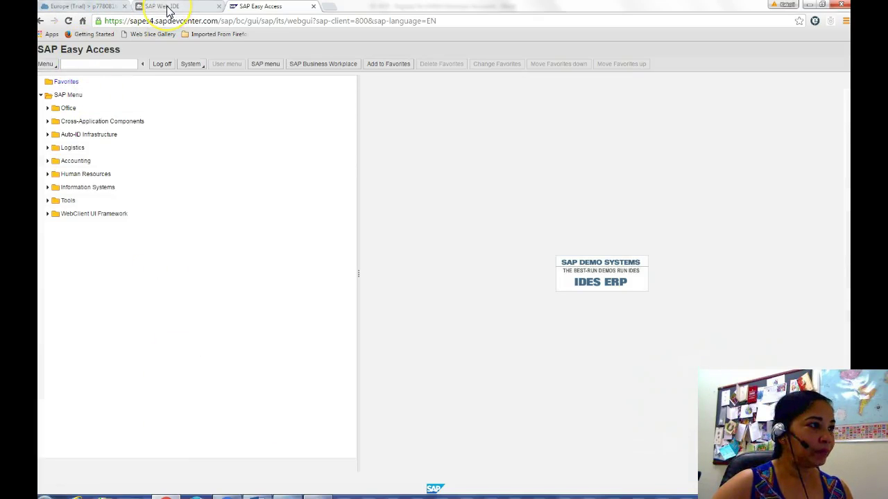
click(167, 9)
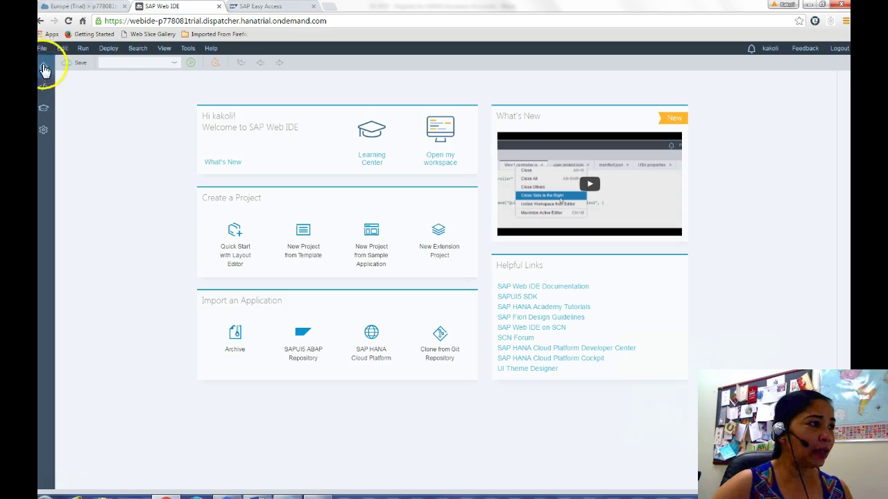
click(113, 8)
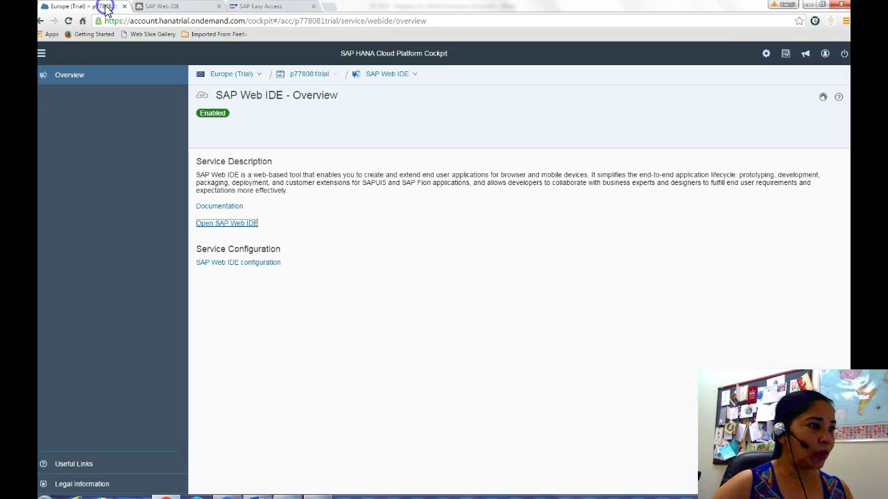
click(308, 74)
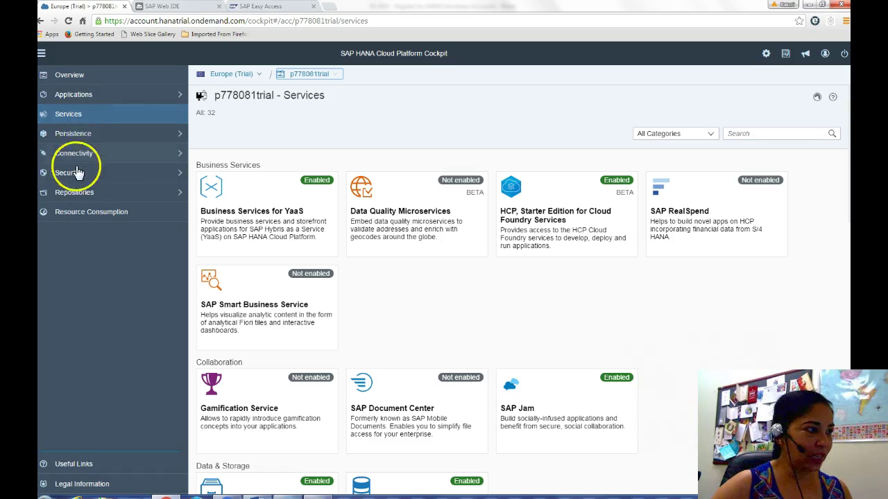
Step: Look for Destinations under the trial account's Applications and on the Europe (Trial) overview, and recheck the handout's instructions in Word
click(84, 97)
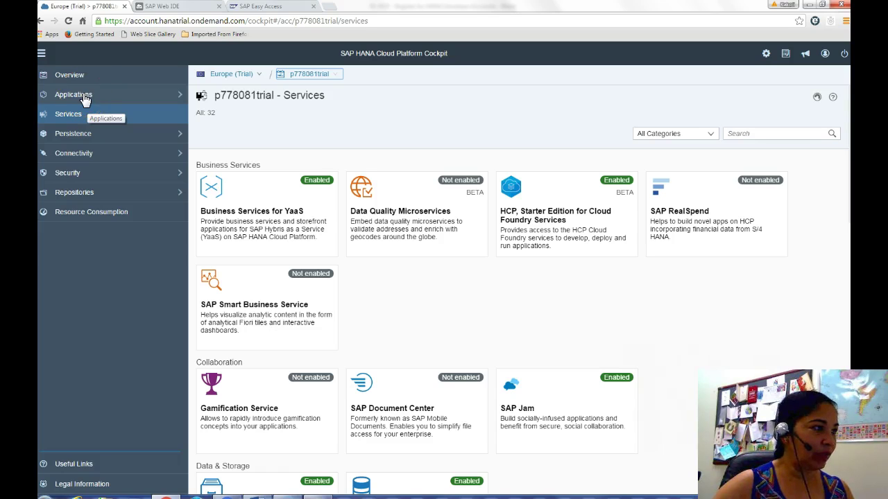
click(83, 97)
click(113, 100)
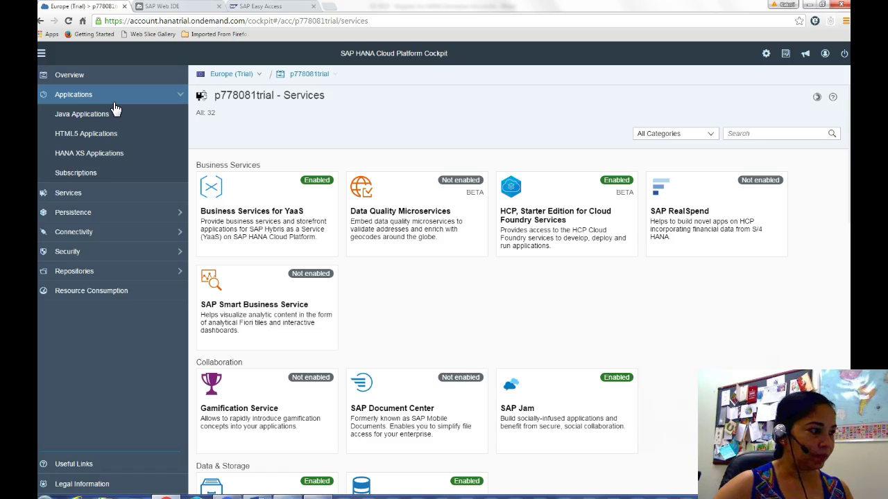
click(62, 76)
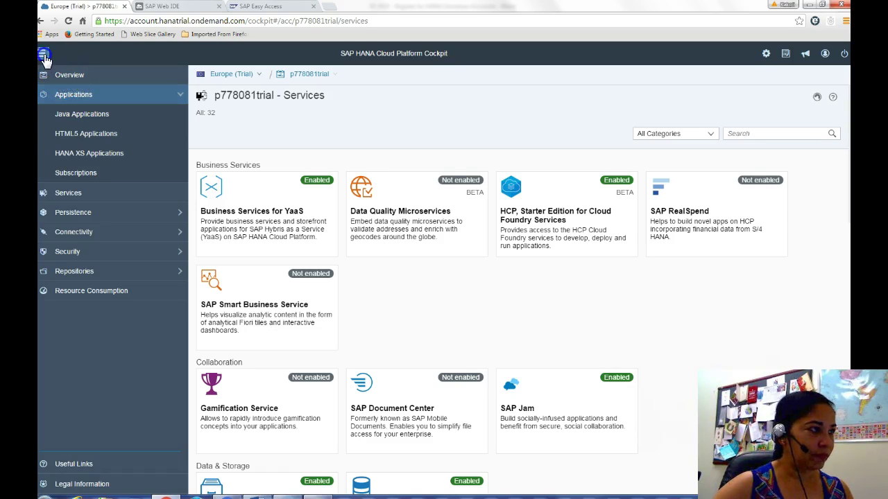
click(43, 55)
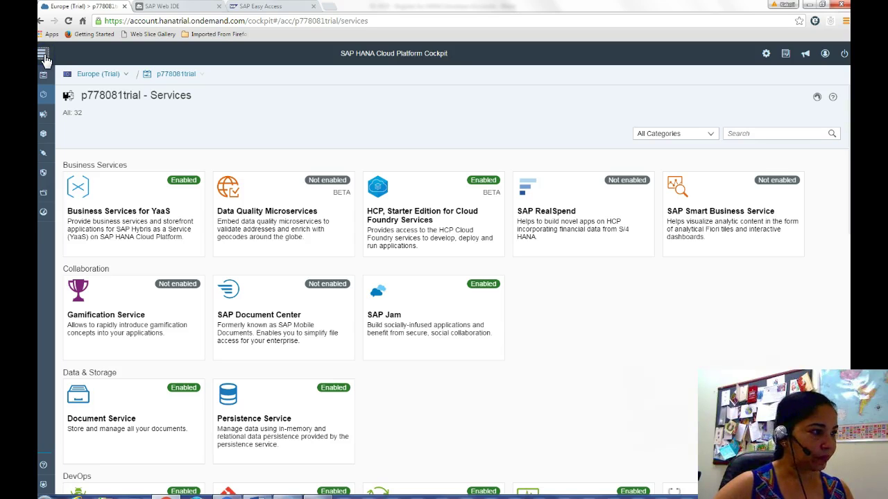
click(96, 74)
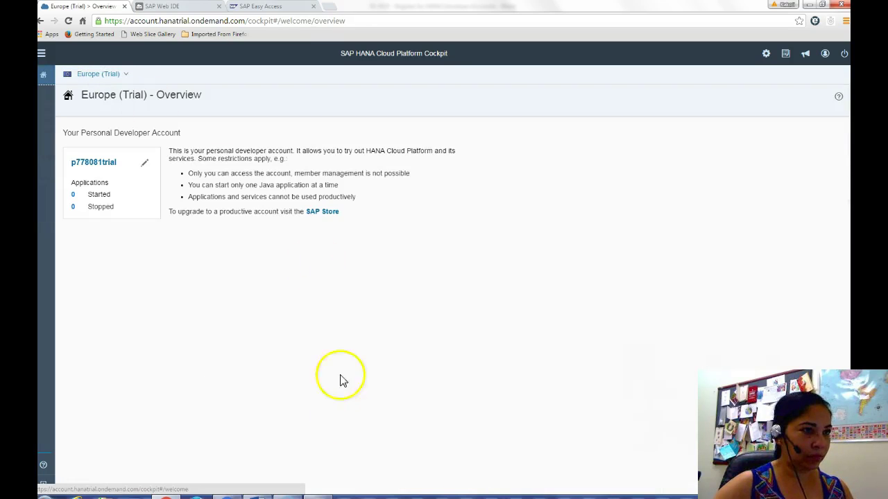
click(257, 497)
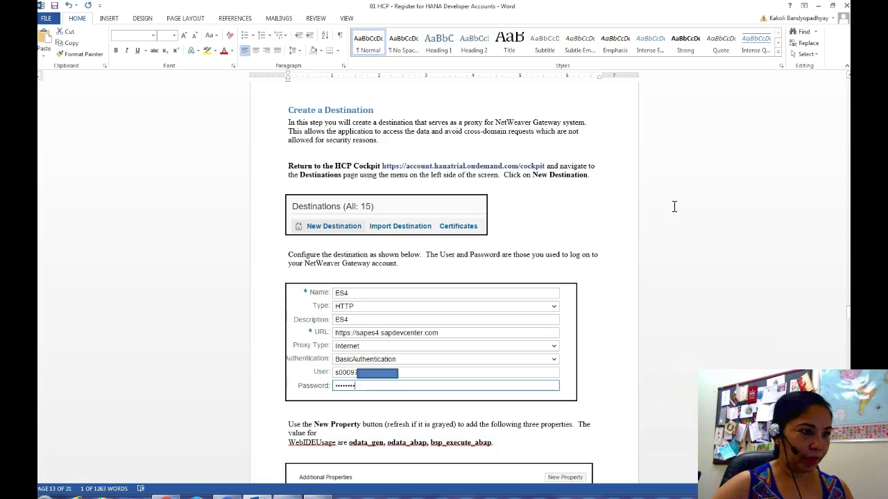
Step: Switch to Chrome, open the trial account from the Europe (Trial) overview and look through its Services page for Destinations
click(166, 496)
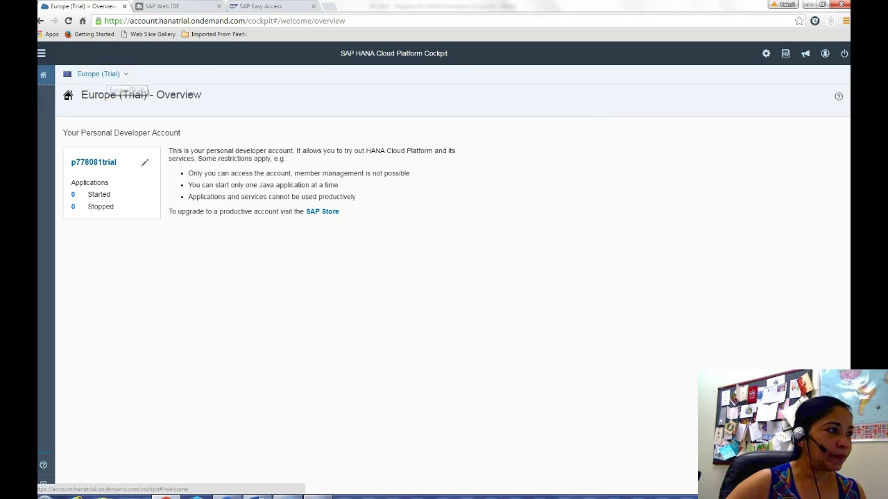
click(42, 54)
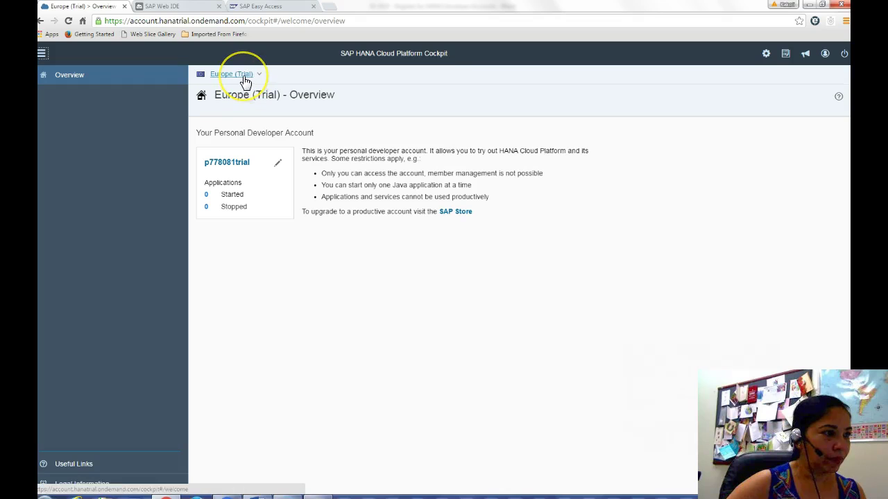
click(230, 165)
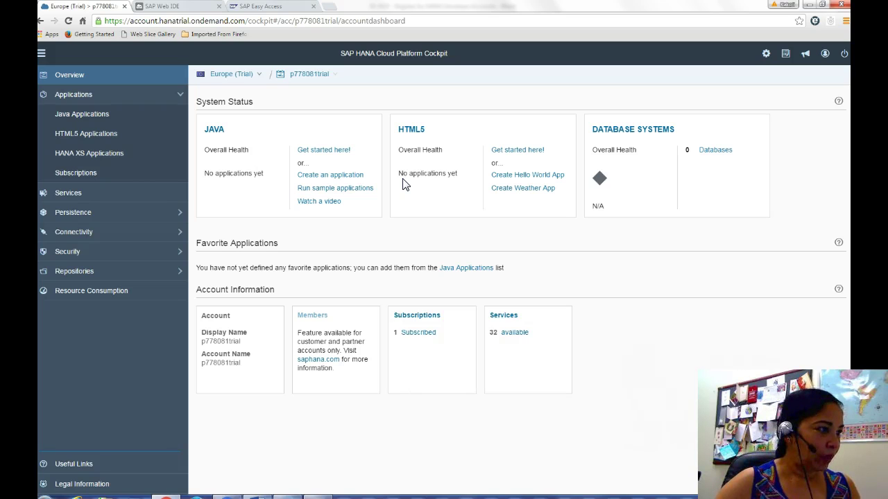
click(76, 197)
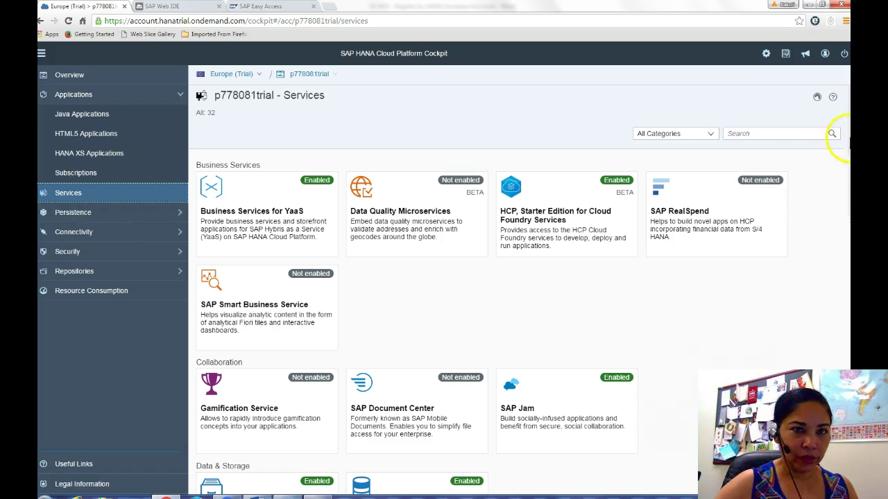
scroll(519, 290, down, 5)
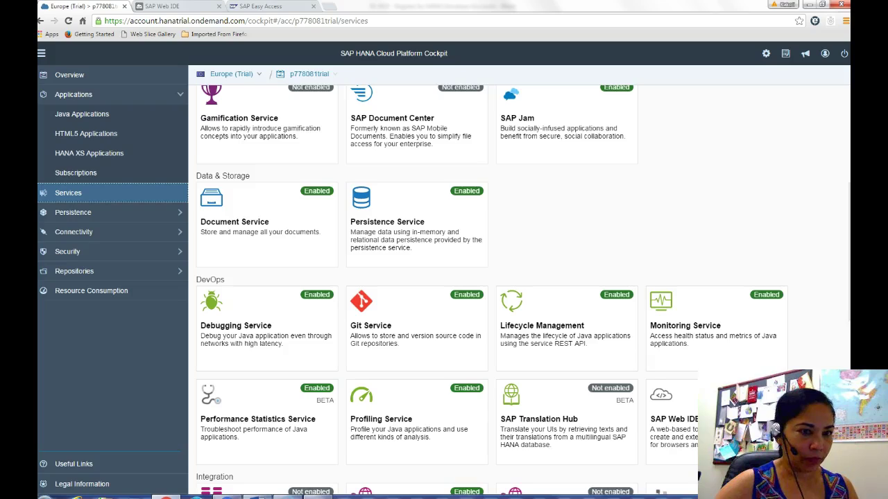
scroll(519, 290, down, 5)
scroll(520, 289, down, 3)
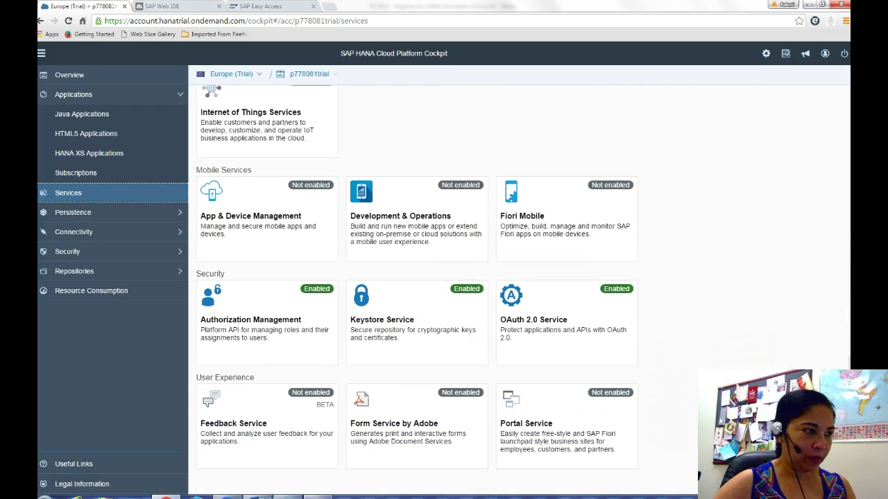
Step: Open the Destinations page under the trial account's Connectivity section
click(75, 214)
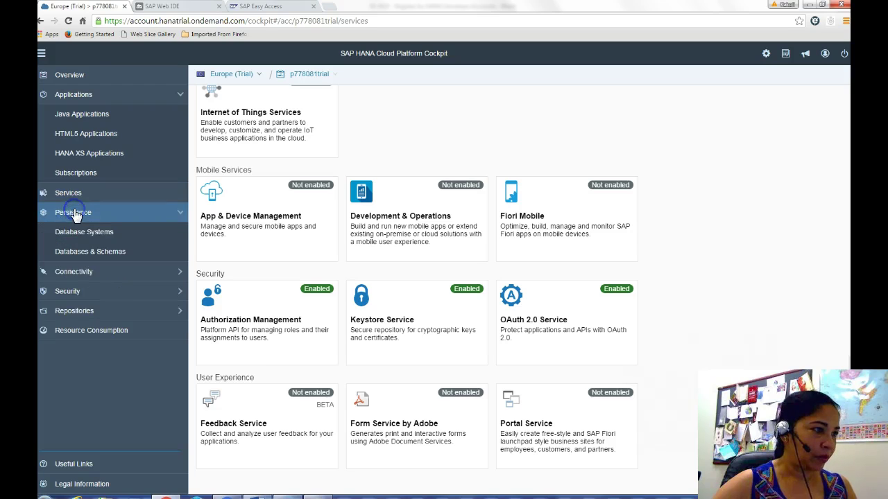
click(90, 272)
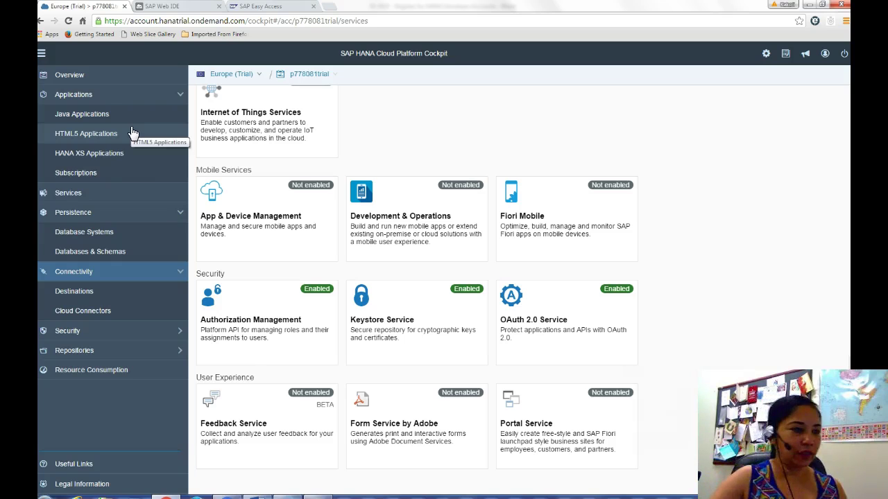
click(64, 296)
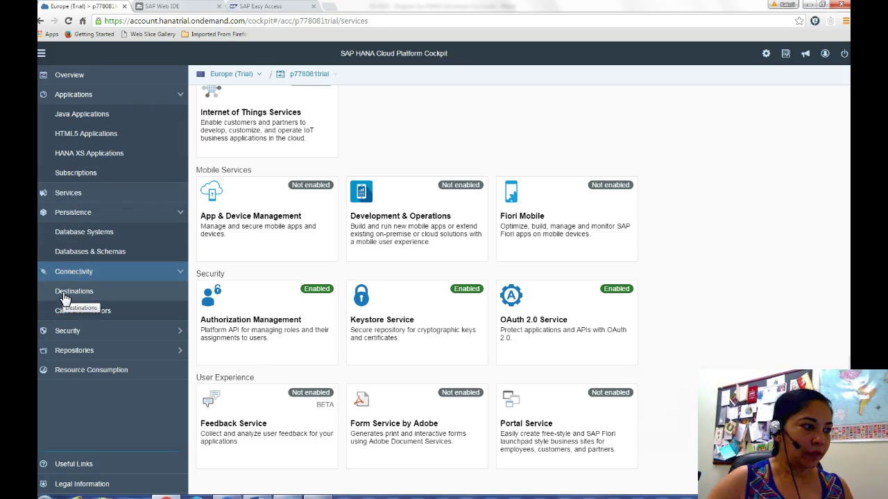
click(64, 297)
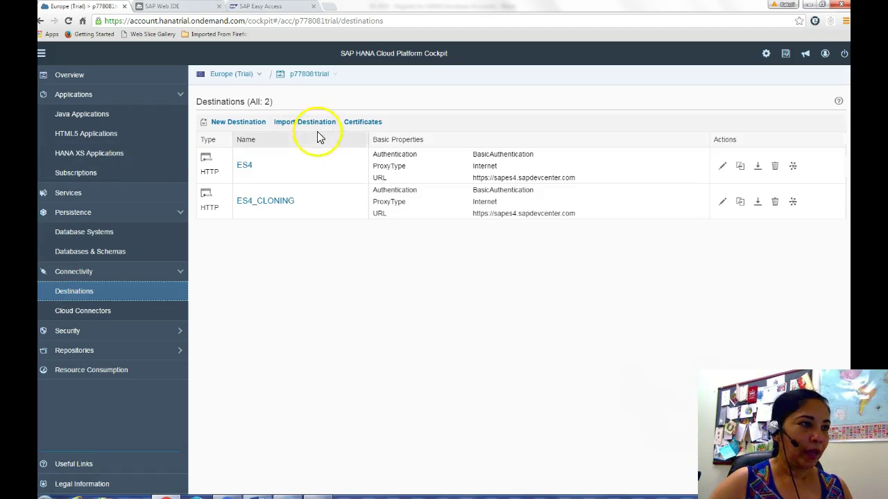
Step: Start a new HTTP destination with ES4 as both its name and its description
click(234, 122)
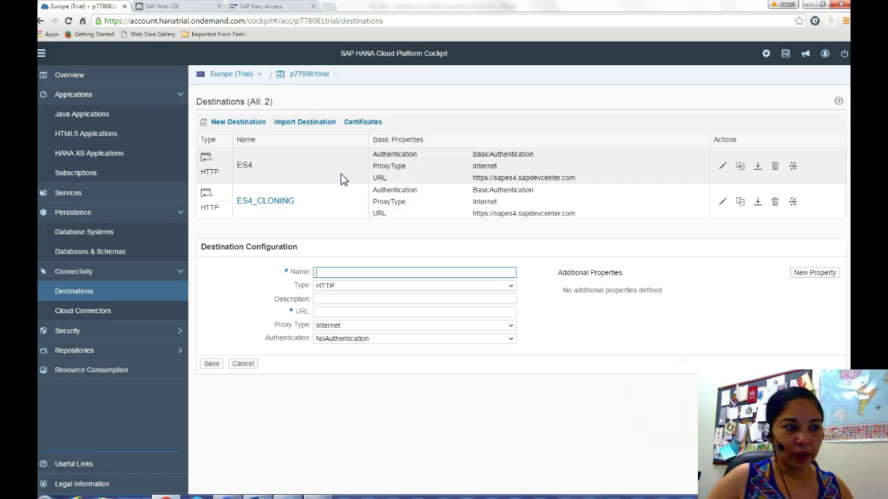
text(ES4)
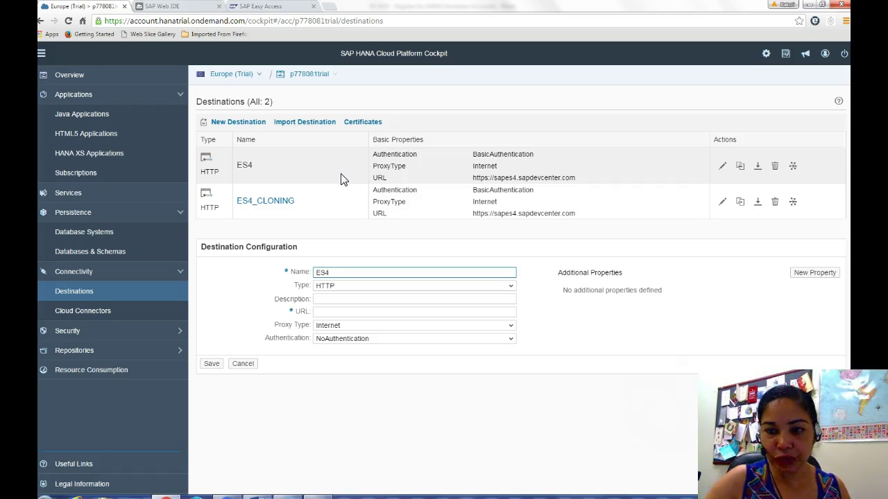
click(332, 302)
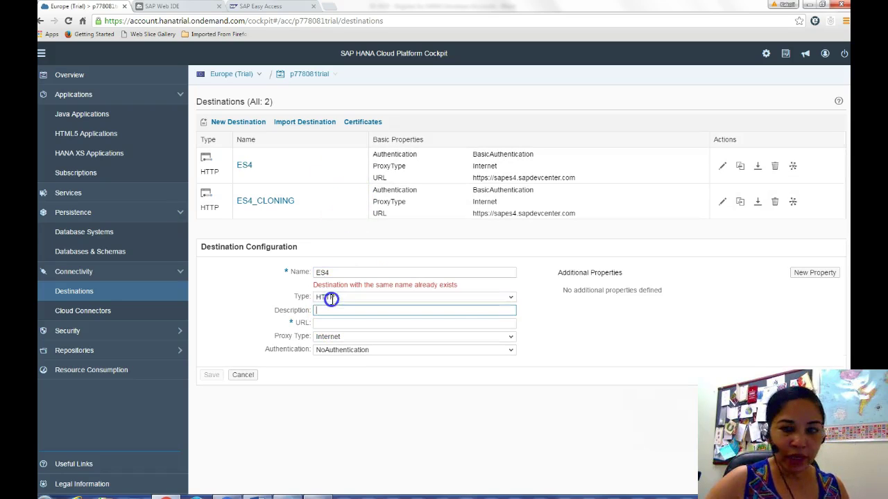
text(E)
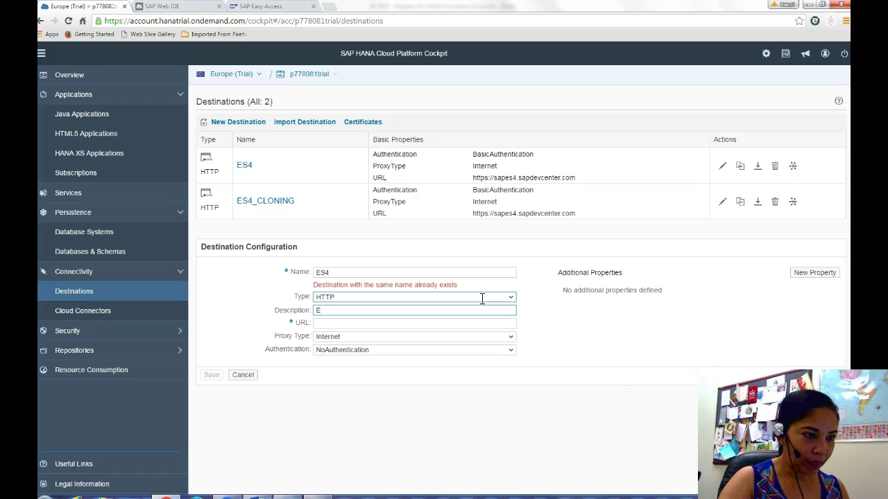
text(sSS)
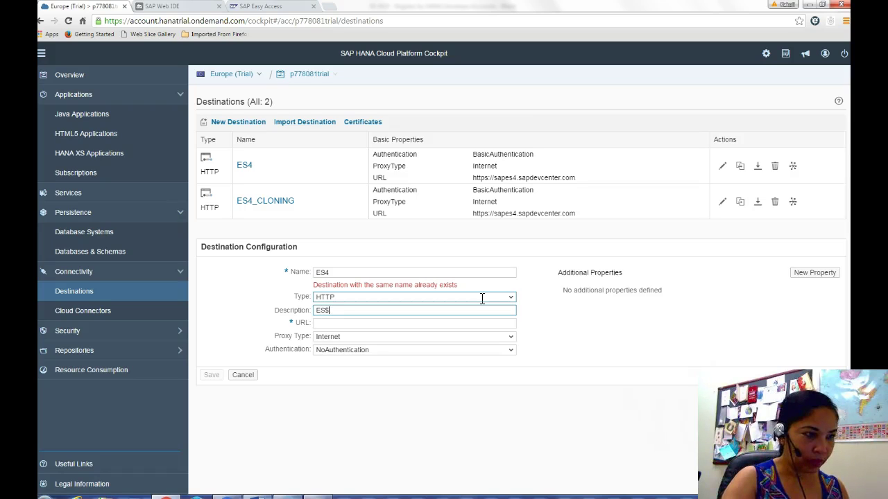
key(BackSpace)
text(4)
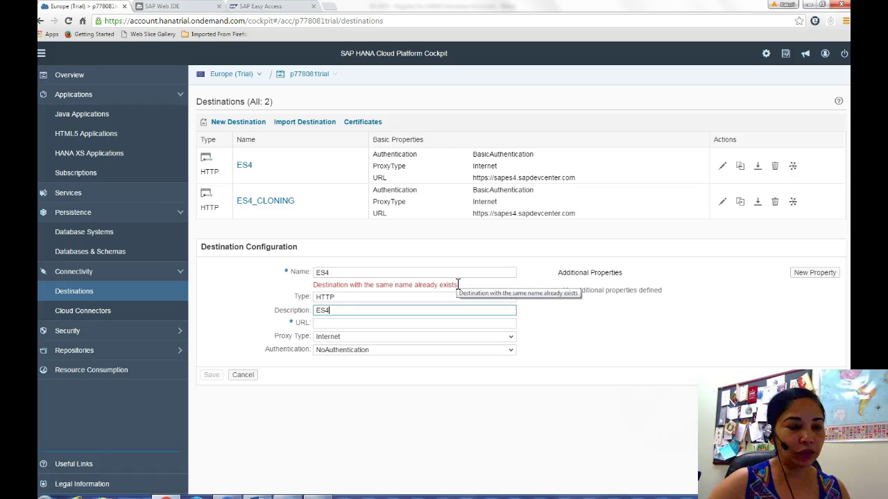
click(351, 323)
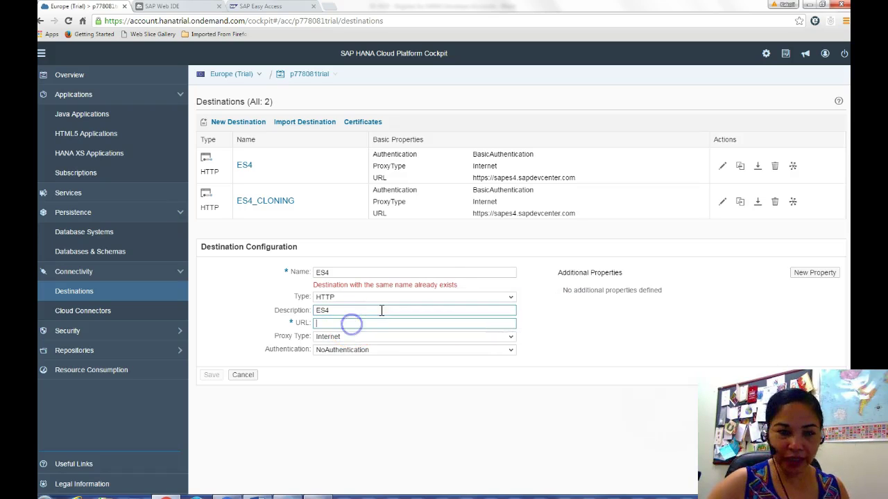
text(http:/)
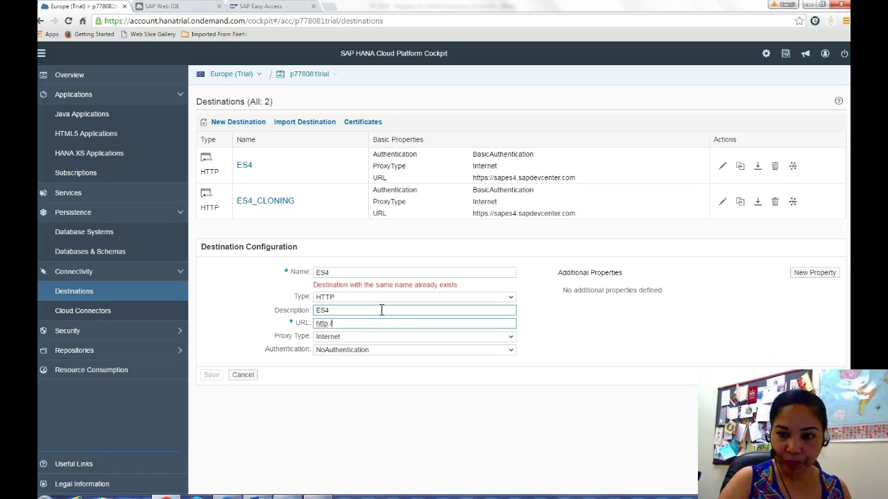
key(BackSpace)
key(BackSpace)
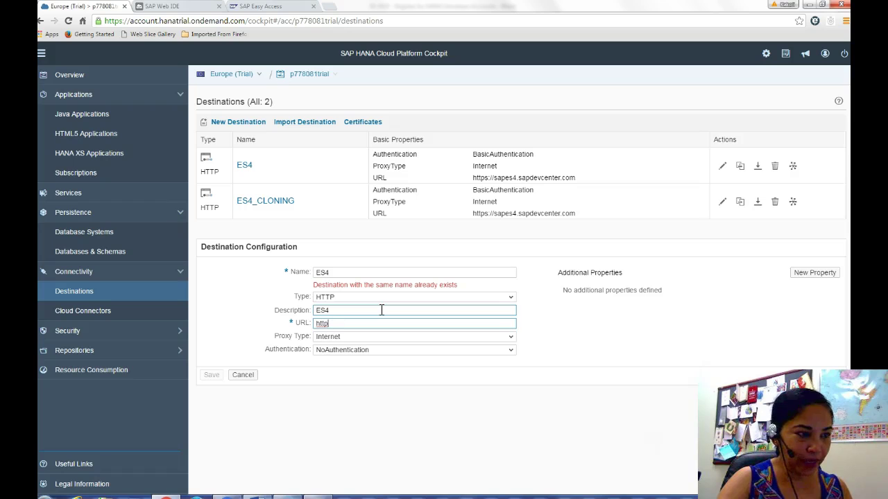
text(s://)
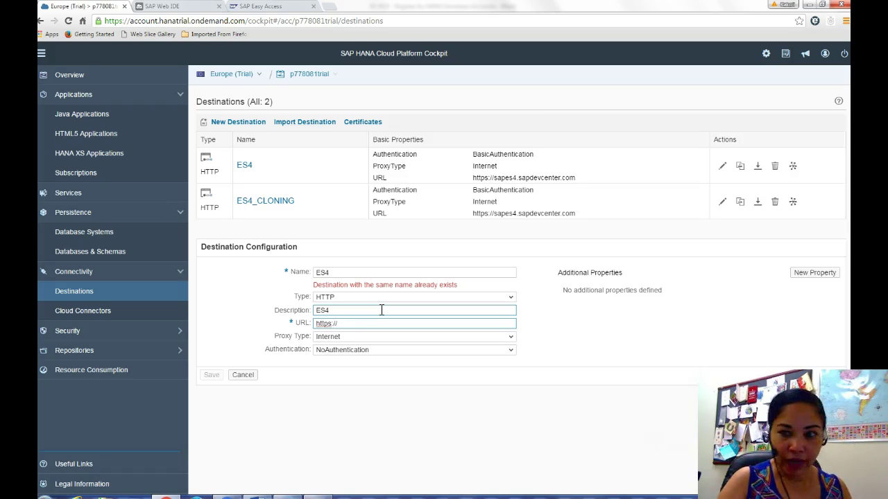
text(sap)
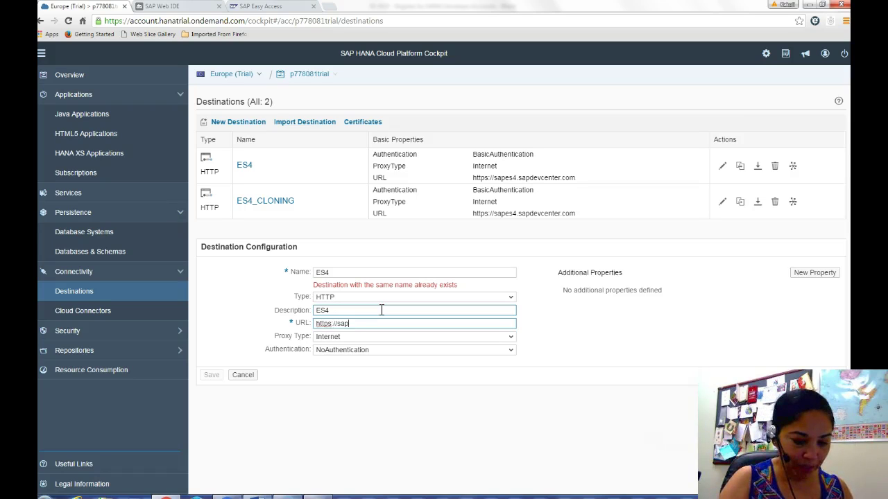
text(es4)
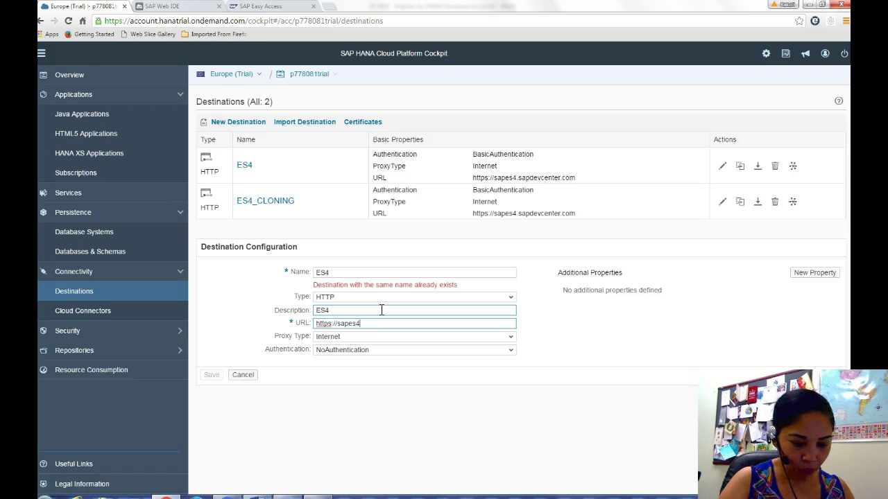
text( sap)
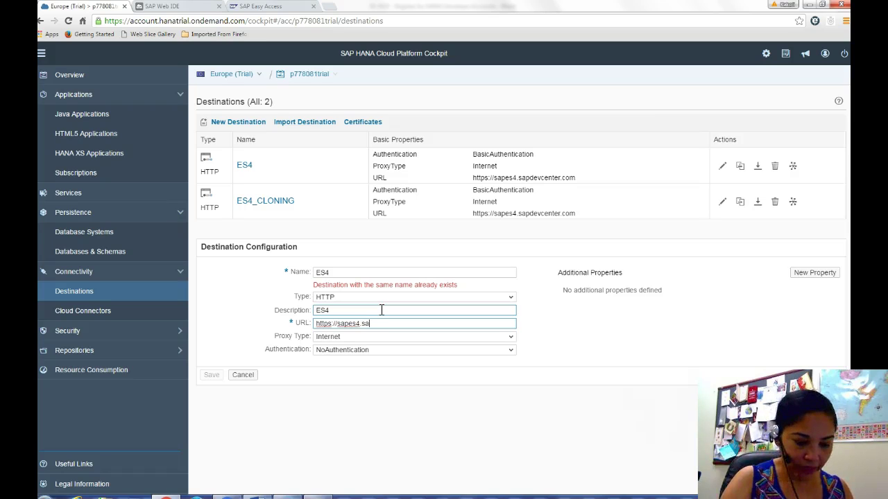
text(de)
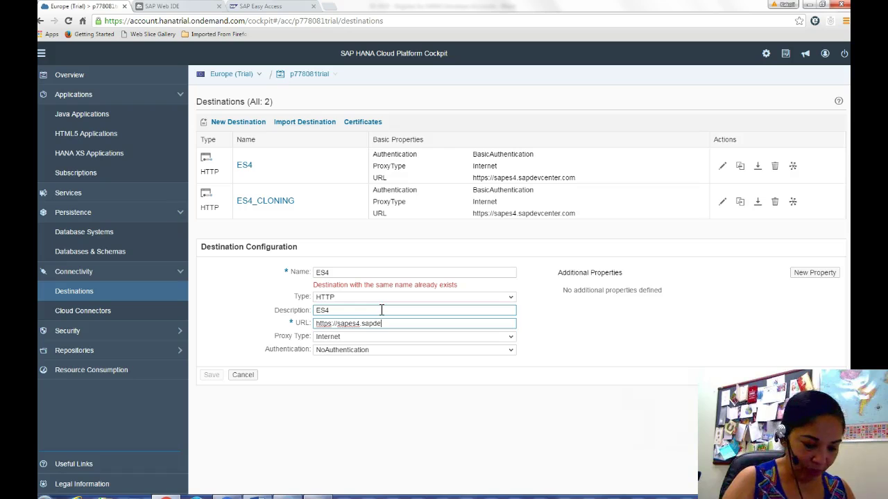
text(vcenter.com)
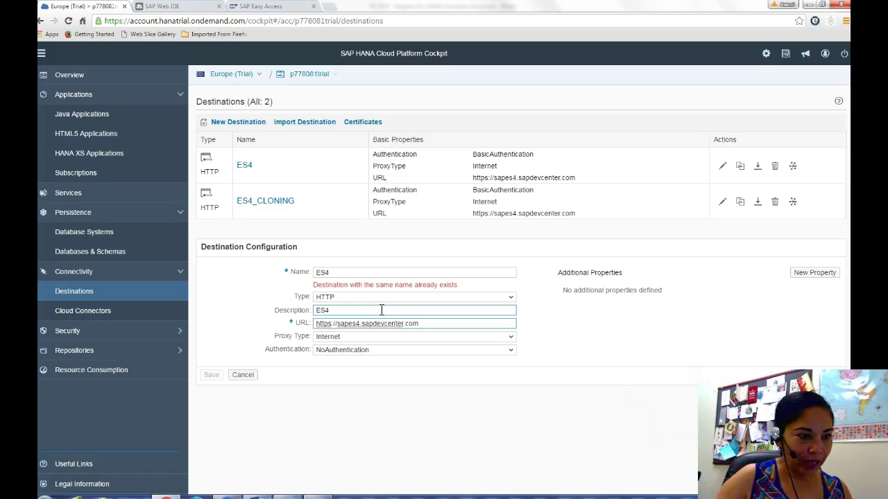
Step: Check the handout's destination settings in Word, return to Chrome and set the destination's authentication to BasicAuthentication
click(333, 485)
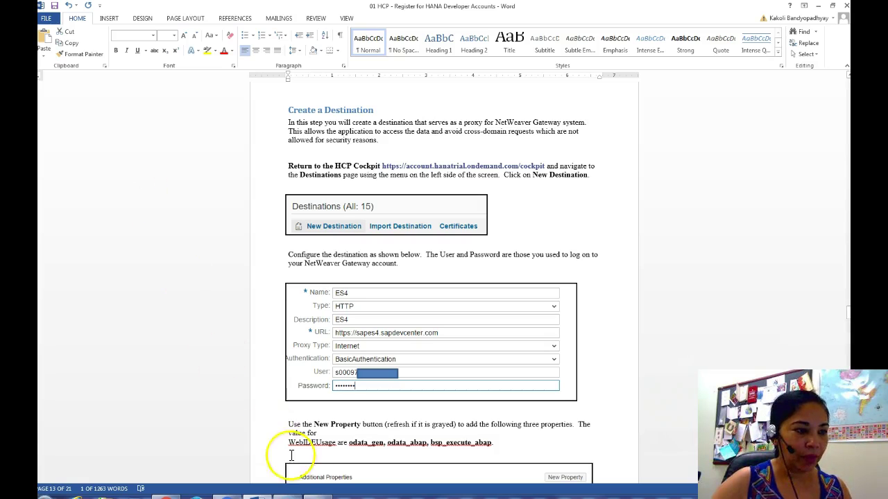
mouse_move(256, 494)
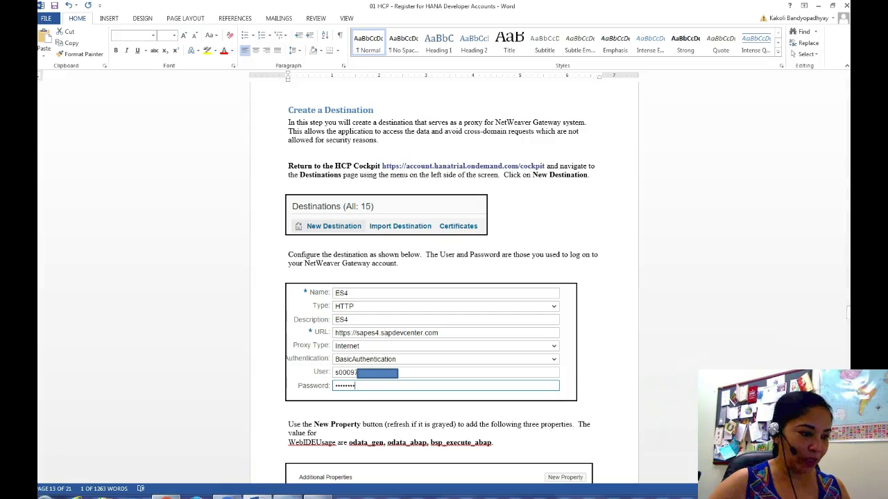
click(167, 497)
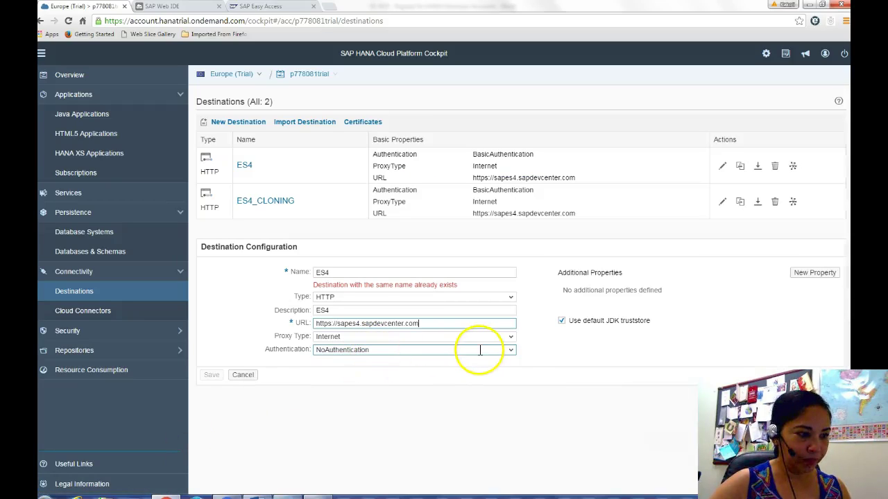
click(514, 352)
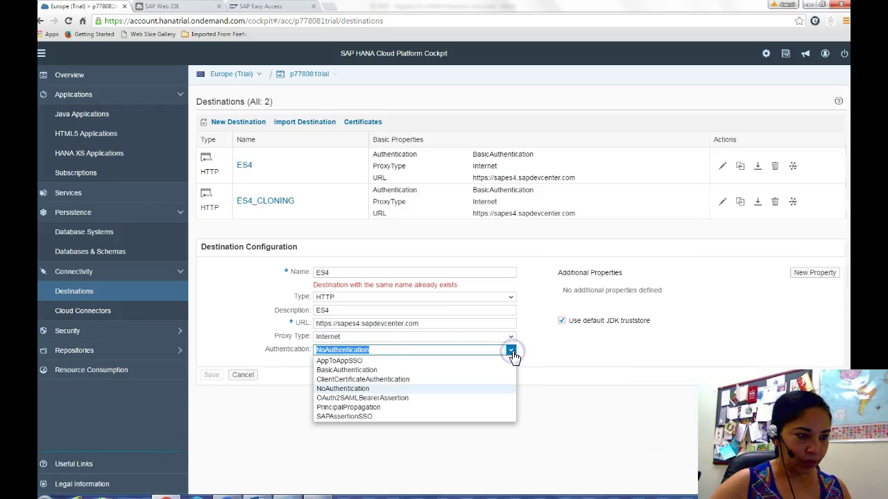
click(359, 371)
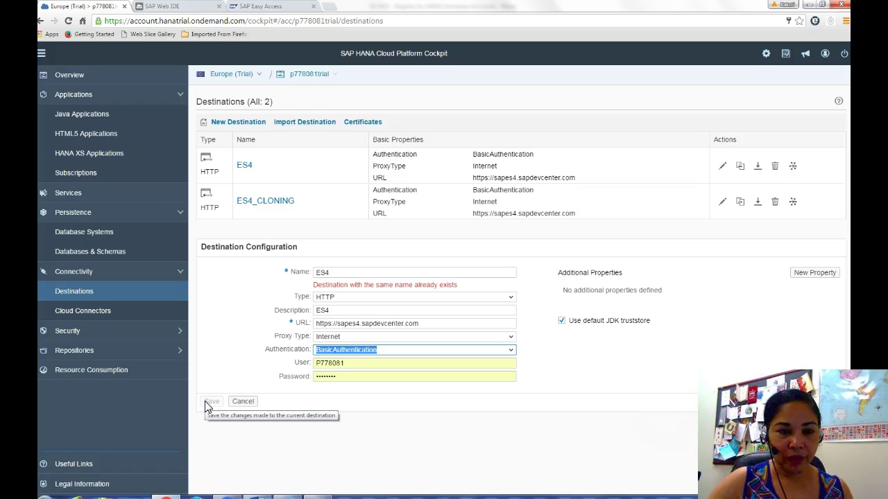
Step: Add an additional property to the destination and choose WebIDEUsage as its key
click(810, 278)
click(668, 287)
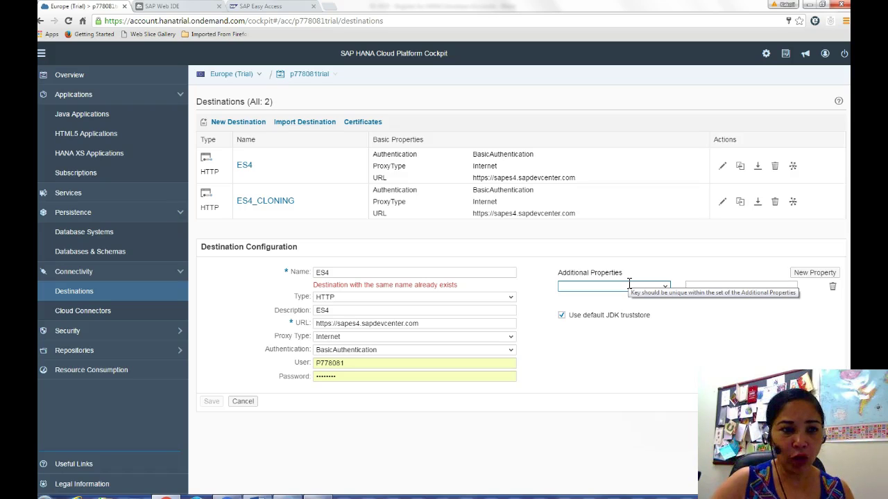
click(666, 290)
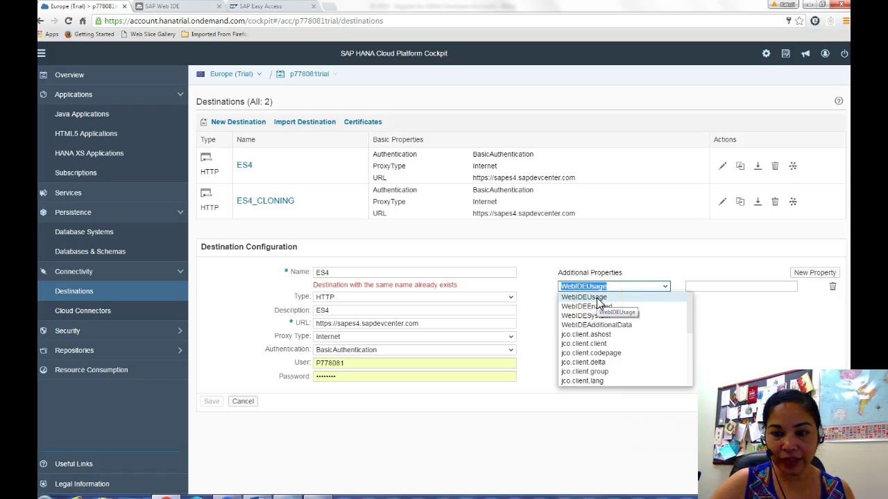
click(597, 298)
Step: Switch to Word and look up the WebIDEUsage value and the other additional properties in the handout
click(699, 287)
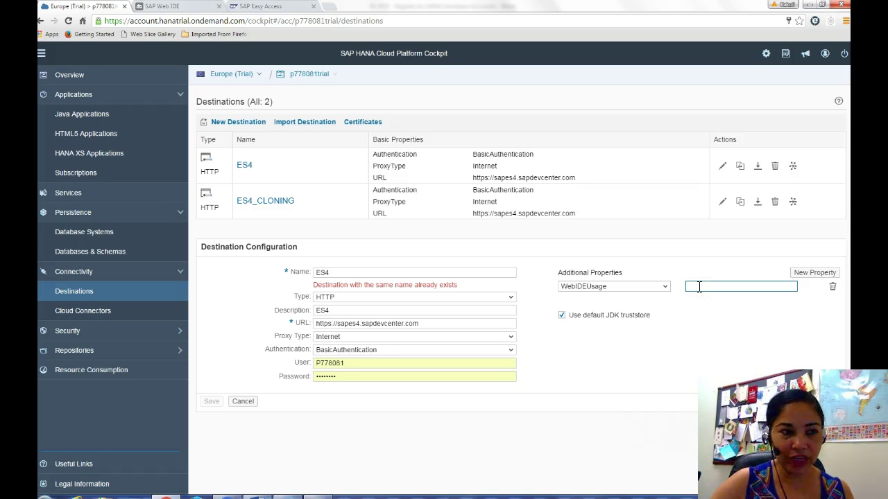
key(alt+Tab)
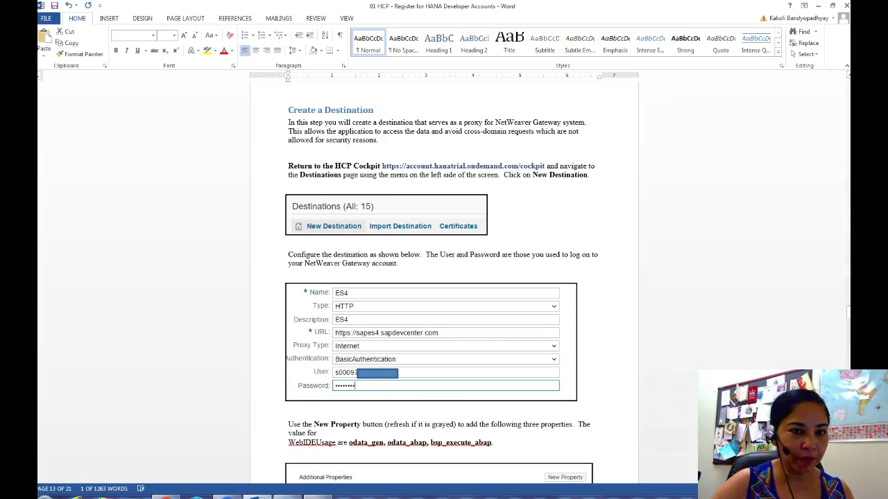
drag(847, 312, 847, 326)
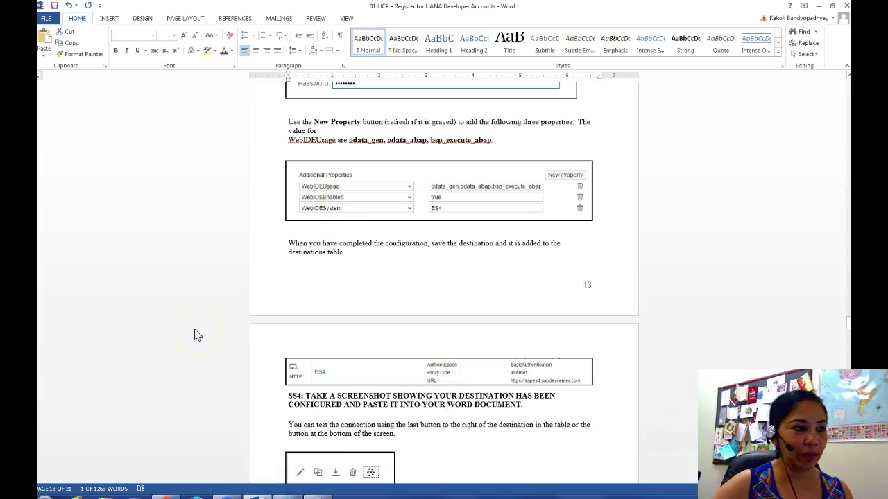
Step: Return to Chrome, discard the unsaved destination draft and open the existing ES4 destination's configuration, refreshing the page
click(167, 496)
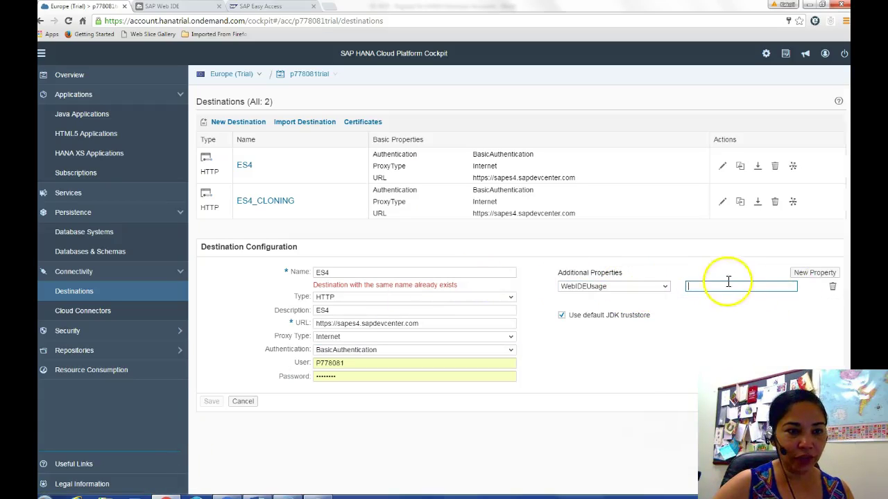
click(666, 287)
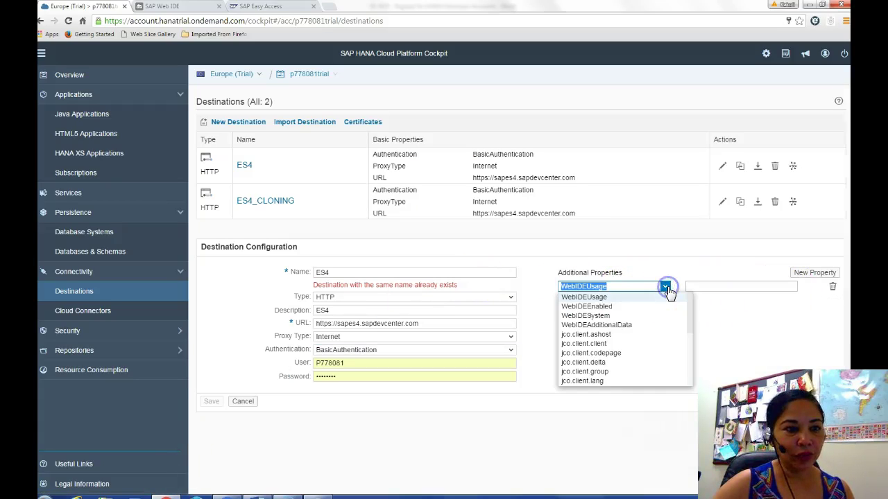
click(600, 303)
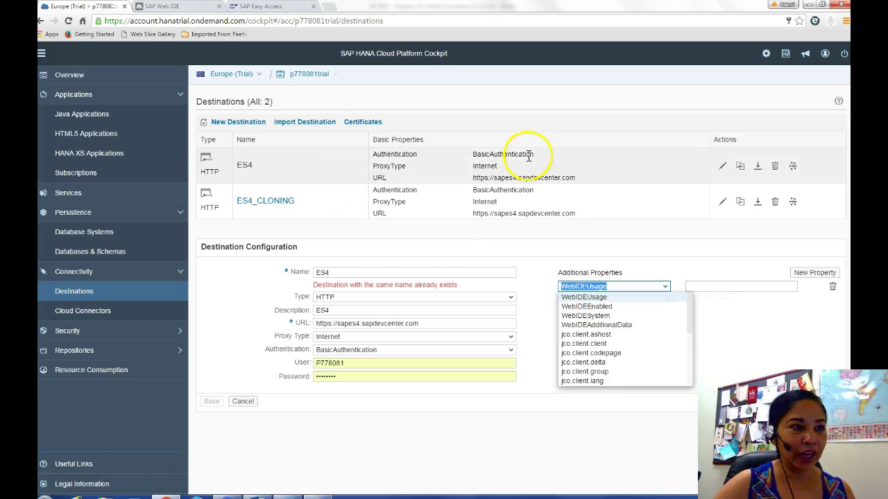
click(244, 168)
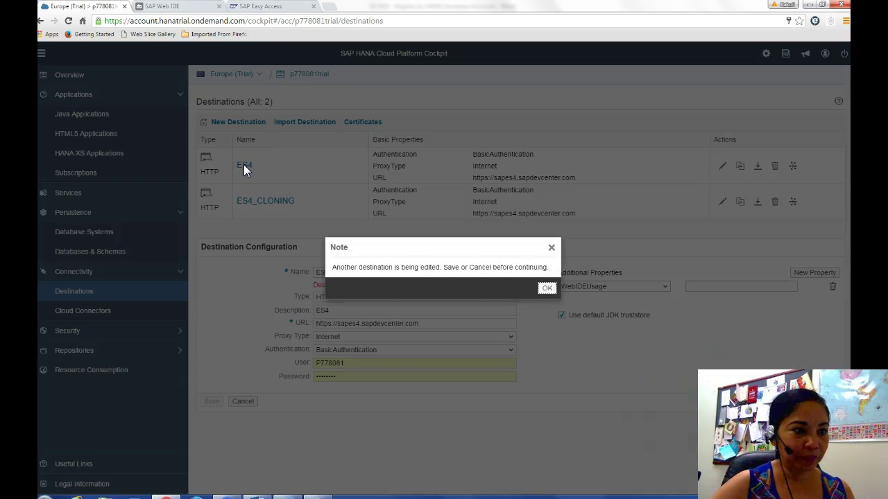
click(546, 288)
click(243, 401)
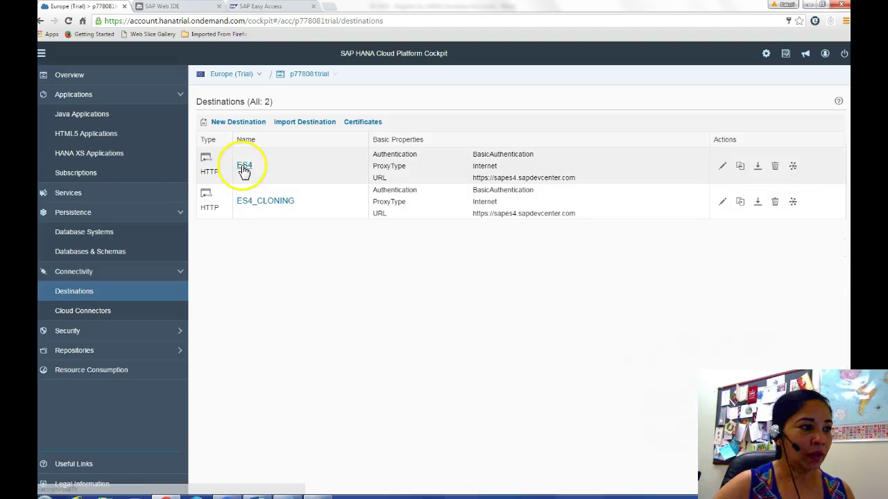
click(243, 168)
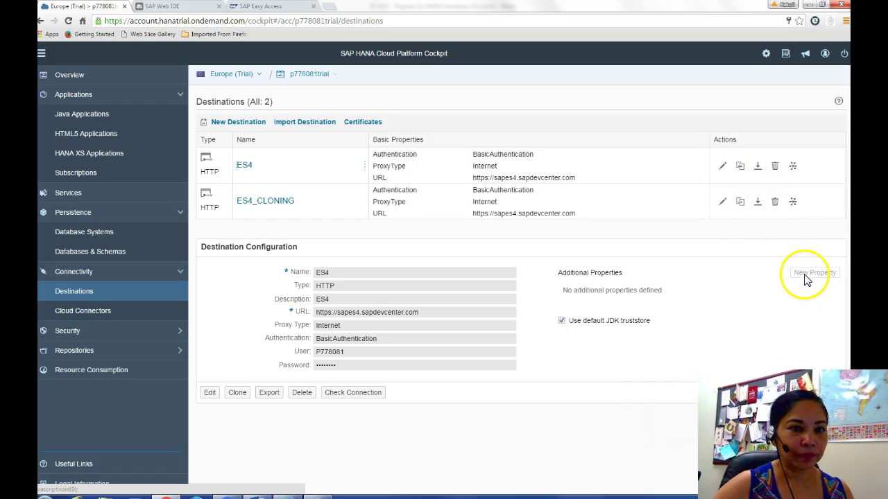
key(F5)
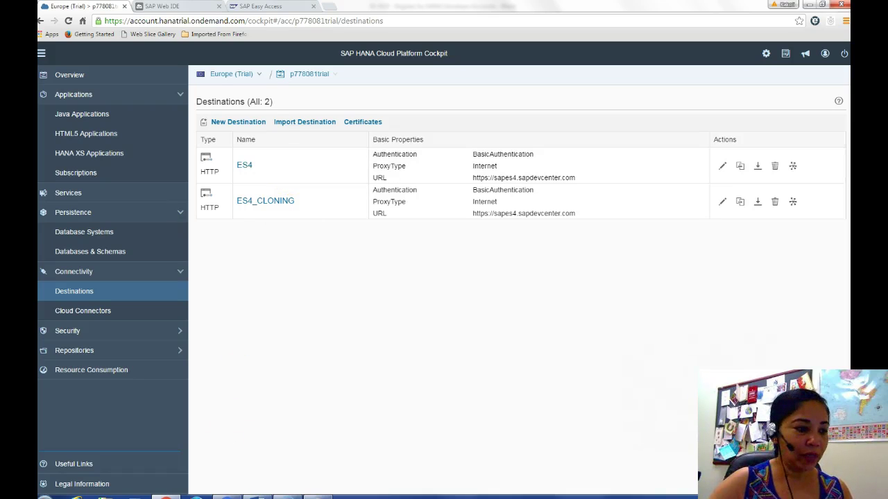
Step: Look up the handout's instructions in Word for the SS4 screenshot and for testing the destination connection
click(253, 496)
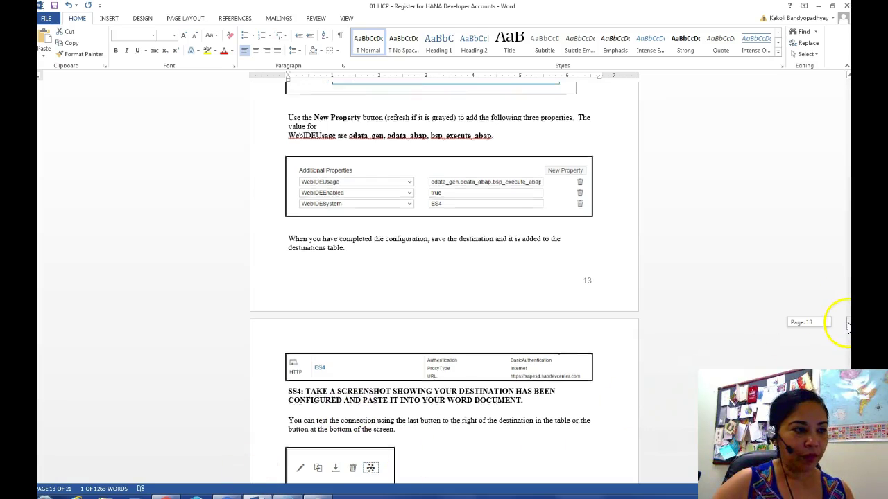
scroll(847, 324, down, 1)
click(256, 496)
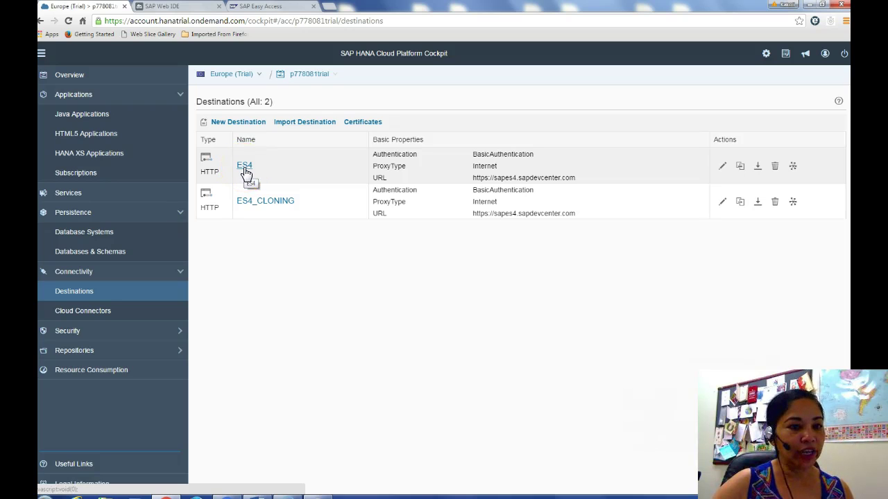
click(257, 495)
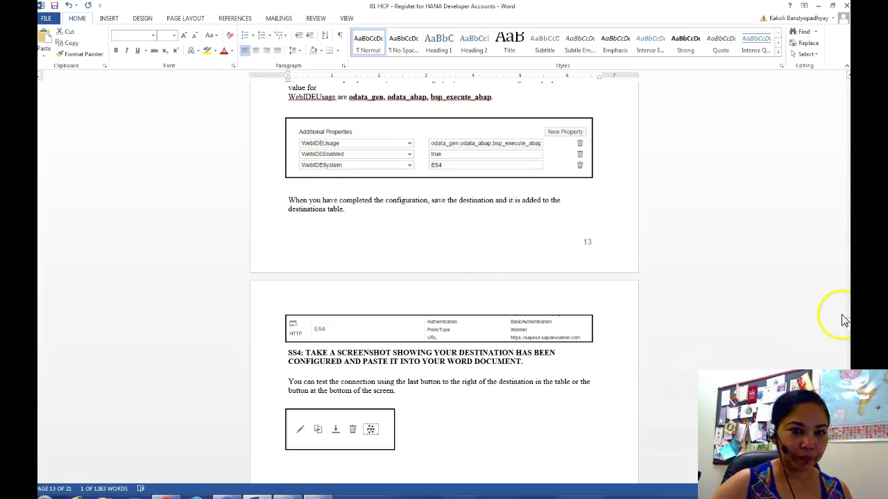
drag(846, 321, 848, 332)
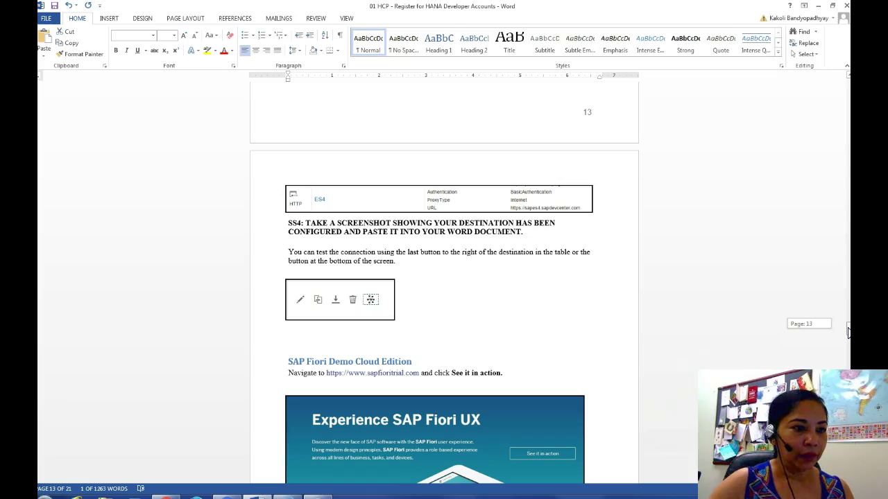
drag(847, 333, 847, 336)
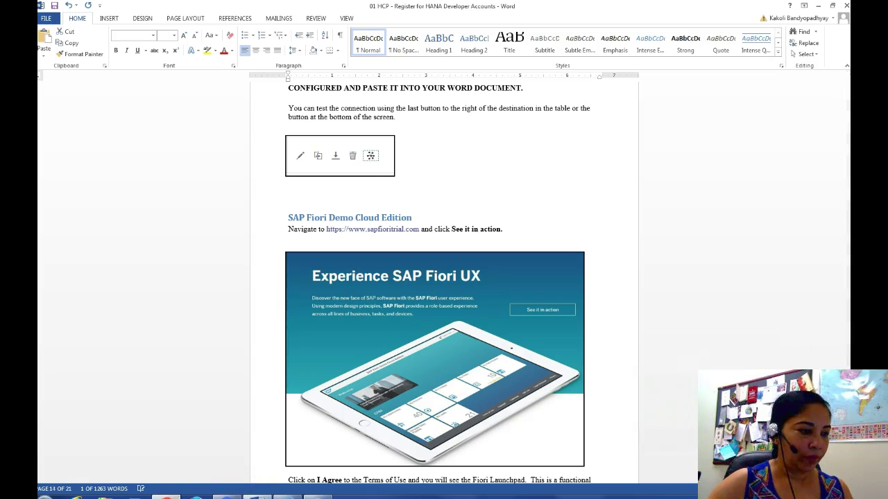
Step: Return to Chrome and check the availability of the ES4 destination's connection, closing the result message
click(618, 237)
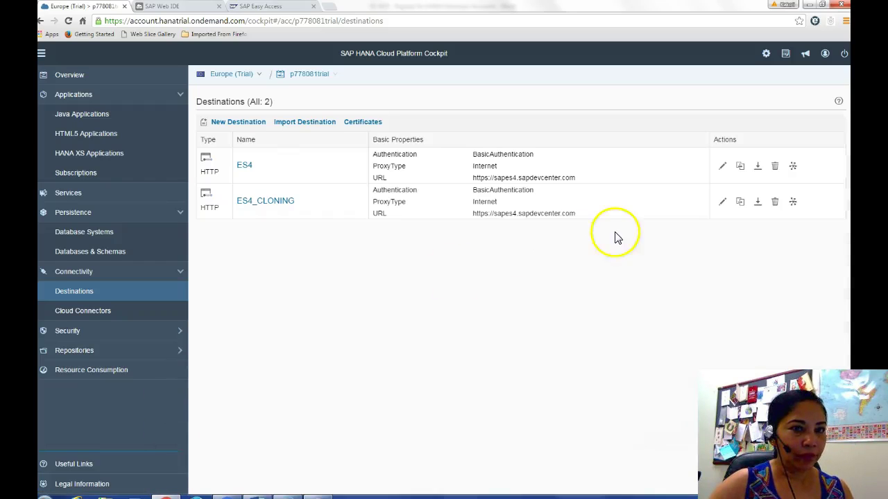
click(793, 166)
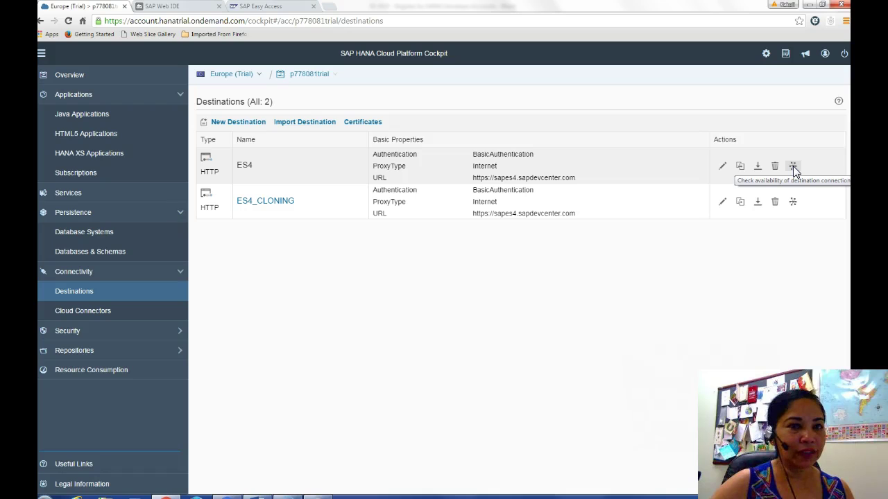
click(792, 166)
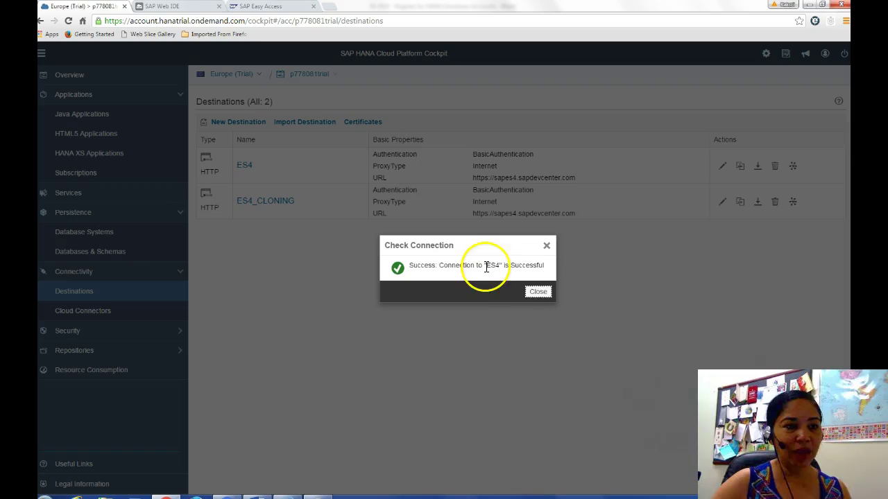
click(536, 294)
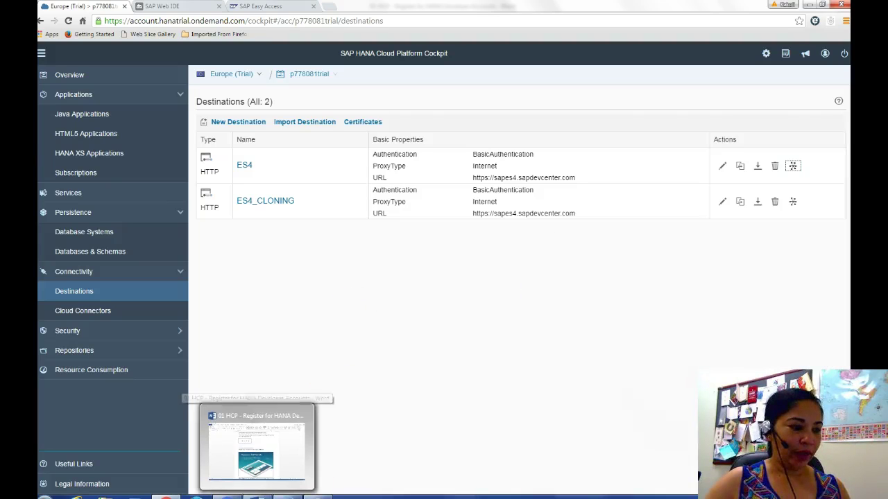
click(243, 409)
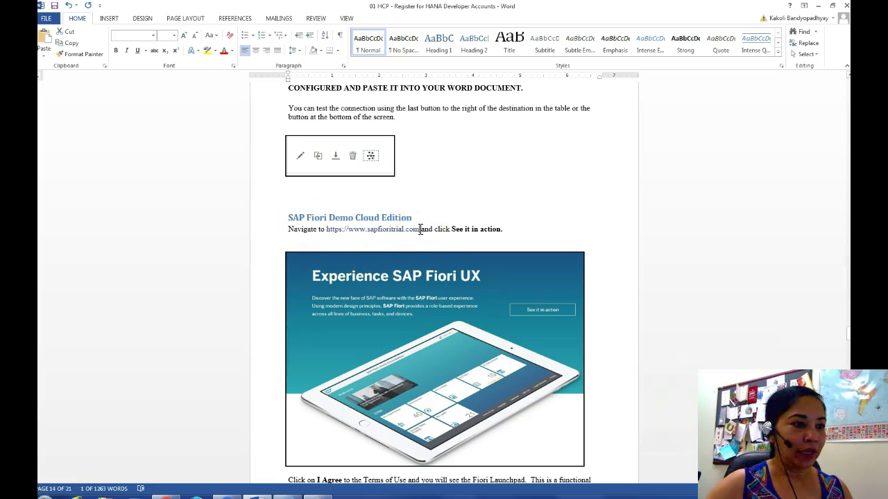
drag(415, 228, 326, 229)
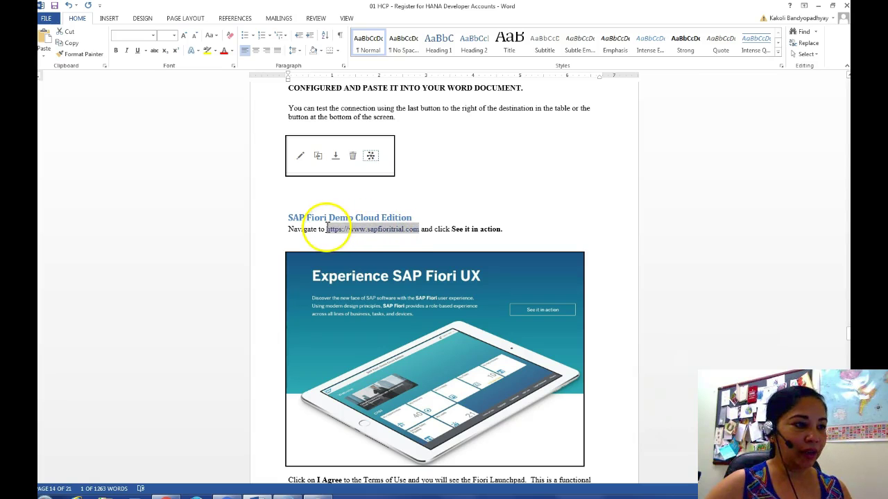
right_click(347, 227)
click(368, 246)
click(167, 496)
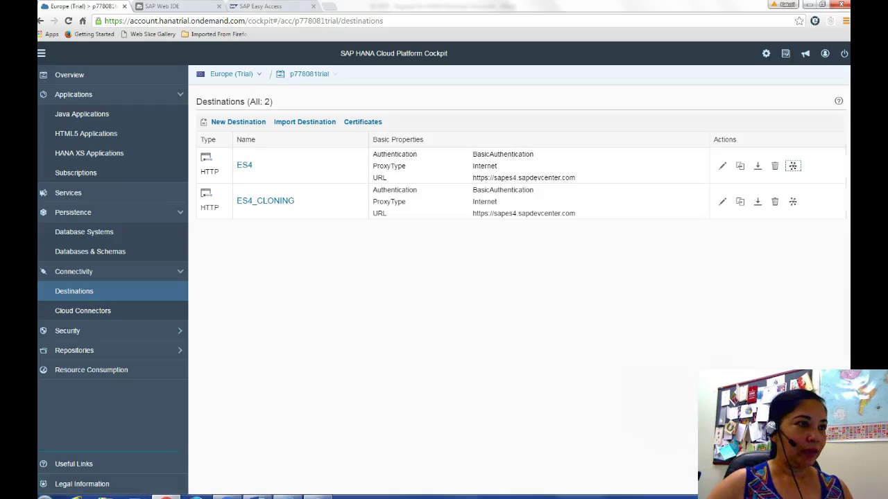
click(332, 7)
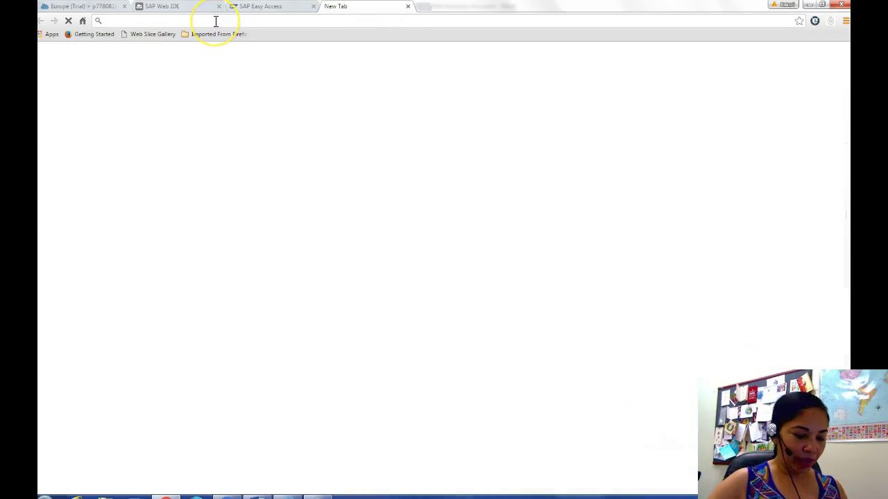
key(ctrl+v)
key(Return)
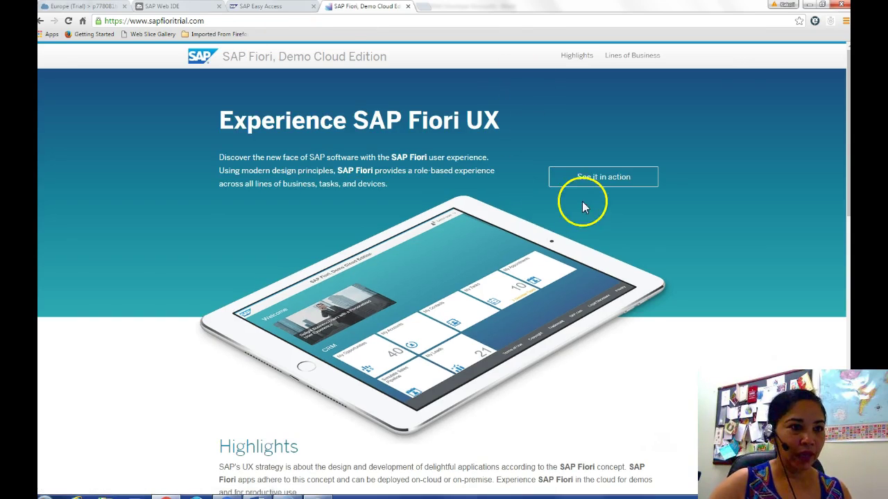
Step: Open the SAP Fiori demo launchpad as guest, look over its app groups and go back to the start page
click(591, 181)
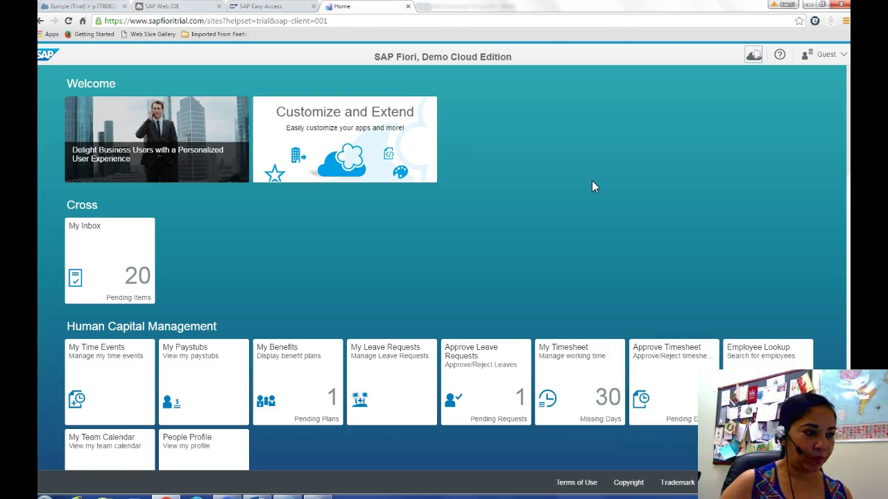
click(846, 196)
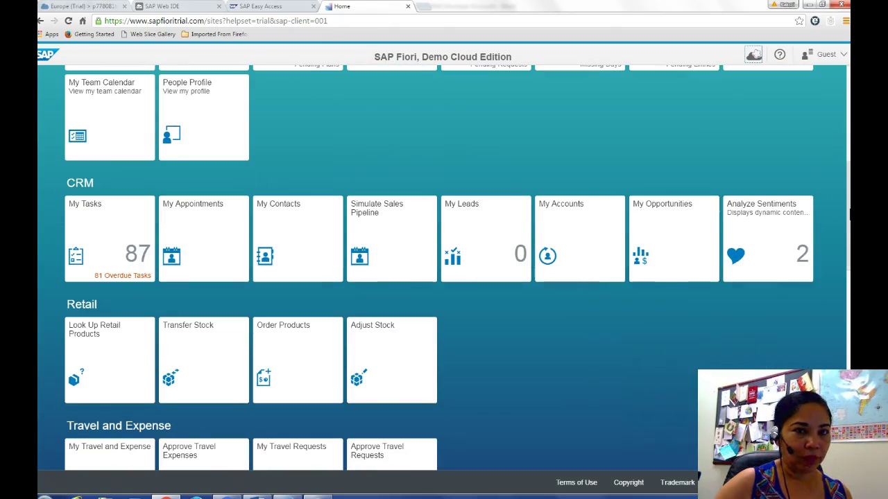
drag(848, 215, 845, 90)
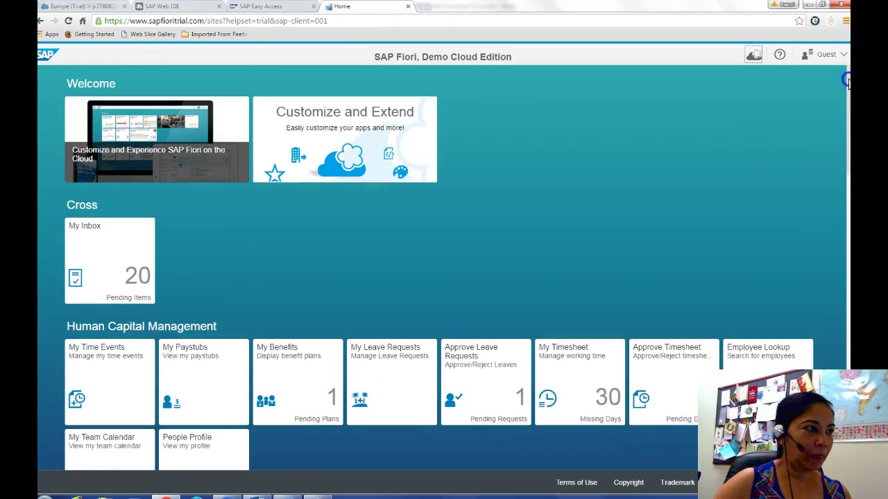
click(43, 26)
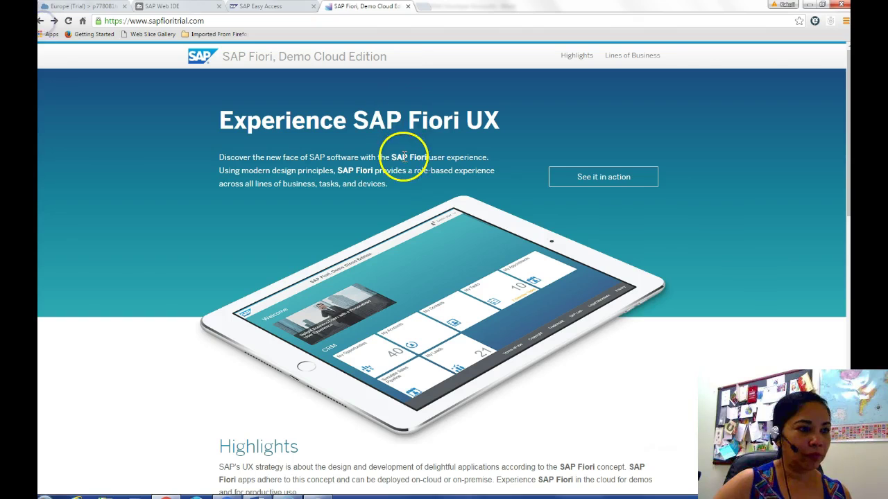
Step: Launch the Fiori demo from the Highlights section, open Customize and Extend, and get started with Apply your corporate branding
drag(846, 214, 847, 326)
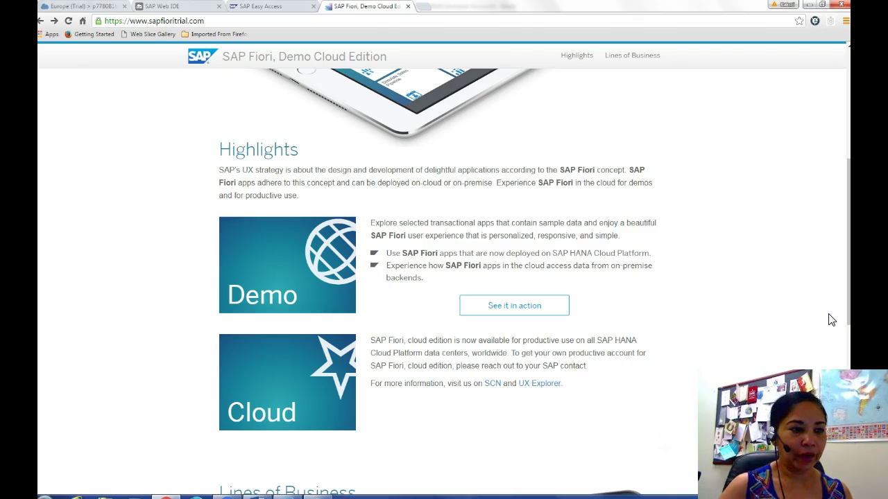
click(511, 305)
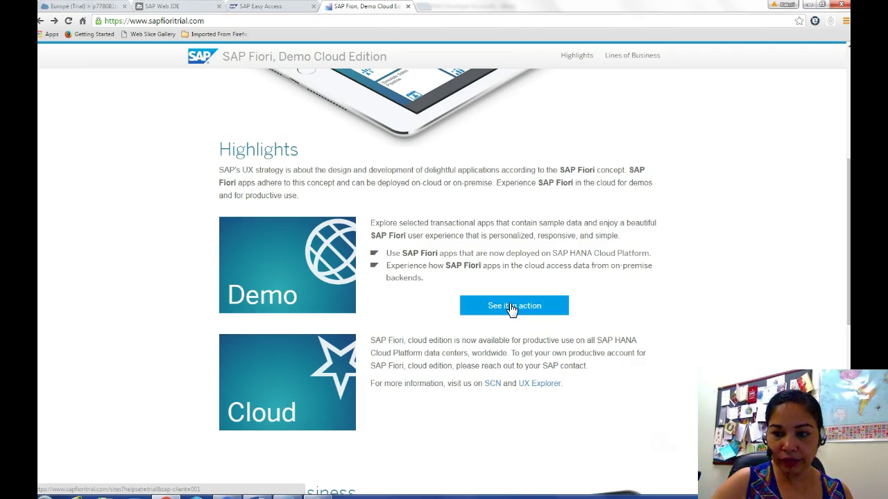
click(511, 307)
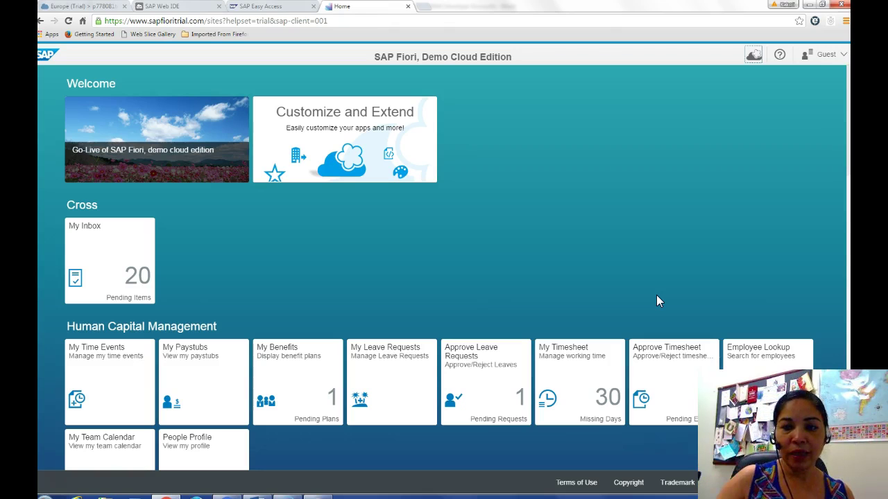
click(307, 135)
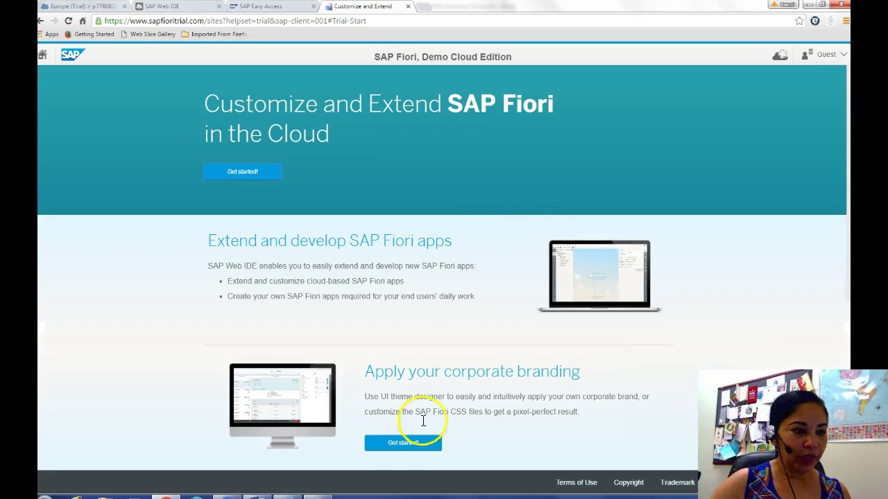
click(400, 447)
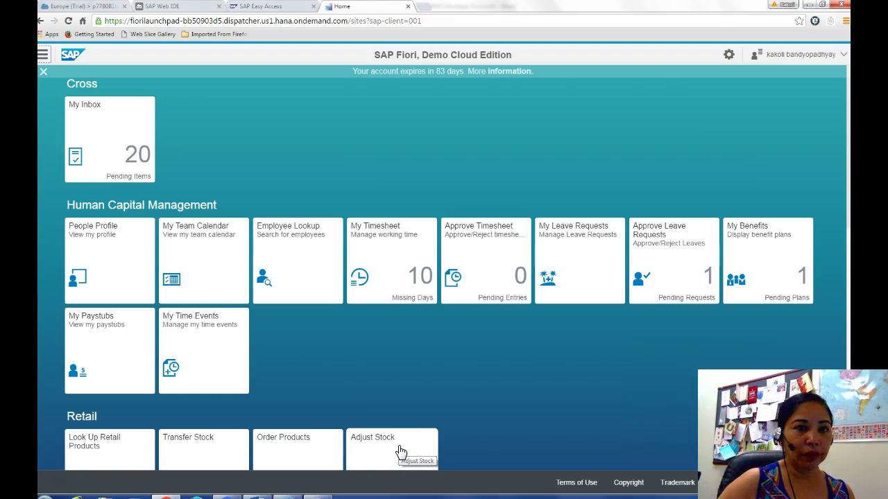
Step: View the options offered for the logged-on user on the Fiori launchpad and dismiss them
click(761, 55)
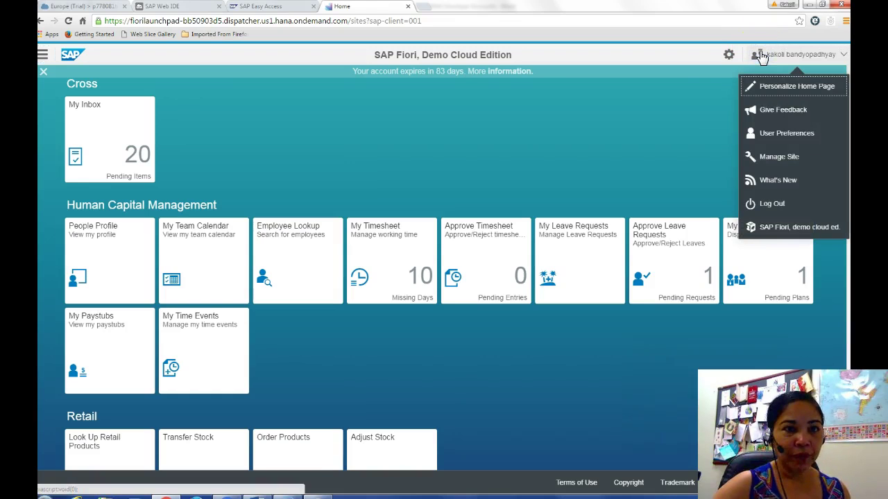
click(684, 87)
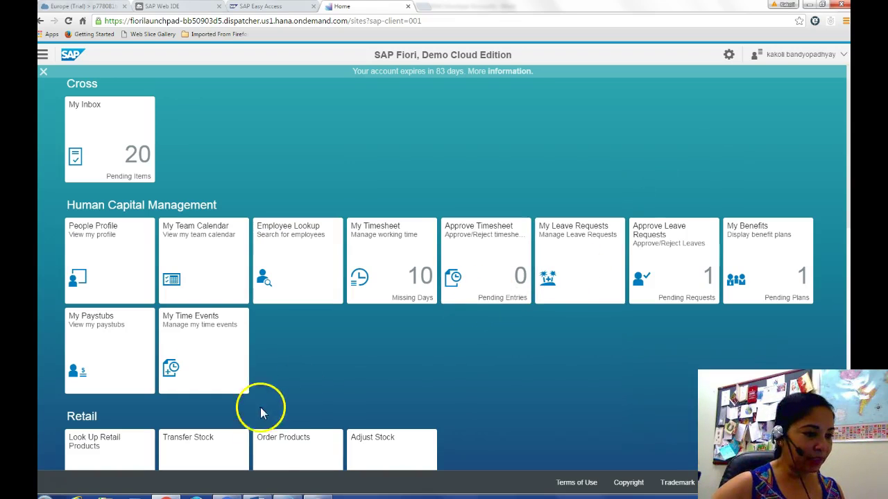
Step: Switch to Word and read the handout's sections on logging on, the SS5 launchpad screenshot, and the Extend SAP Content and Personalize options
click(286, 497)
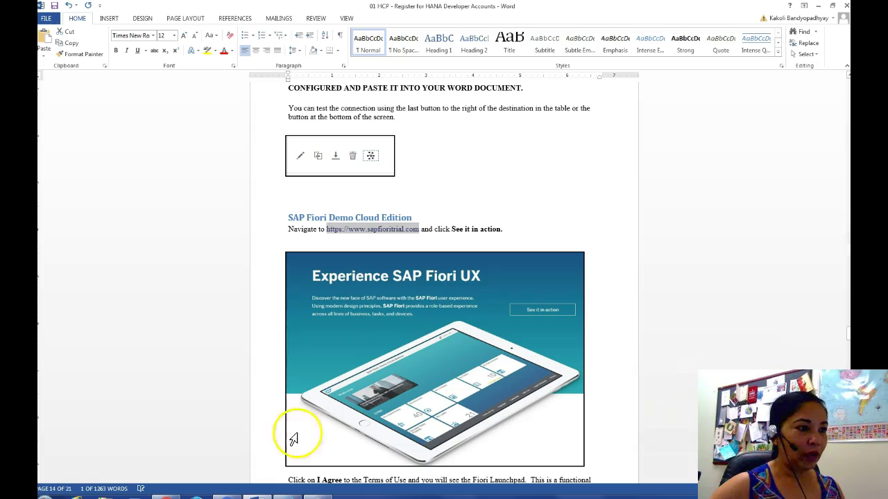
click(828, 215)
scroll(829, 215, down, 10)
scroll(828, 215, down, 10)
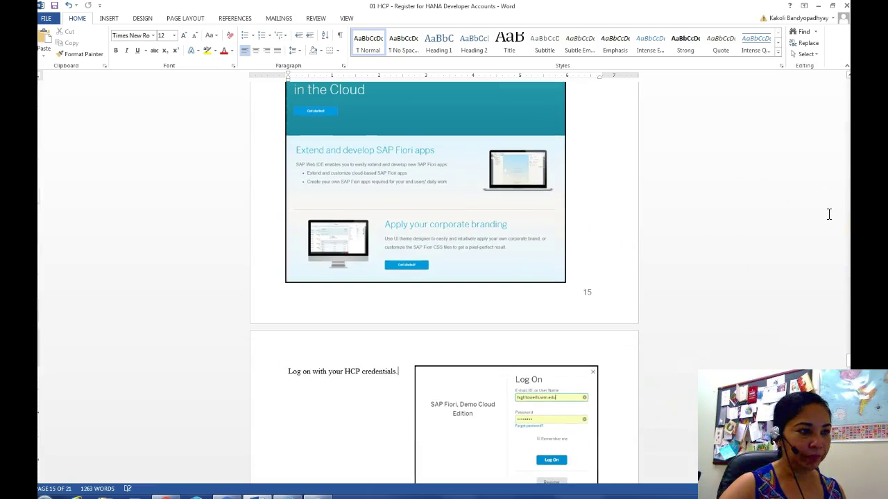
scroll(829, 215, down, 15)
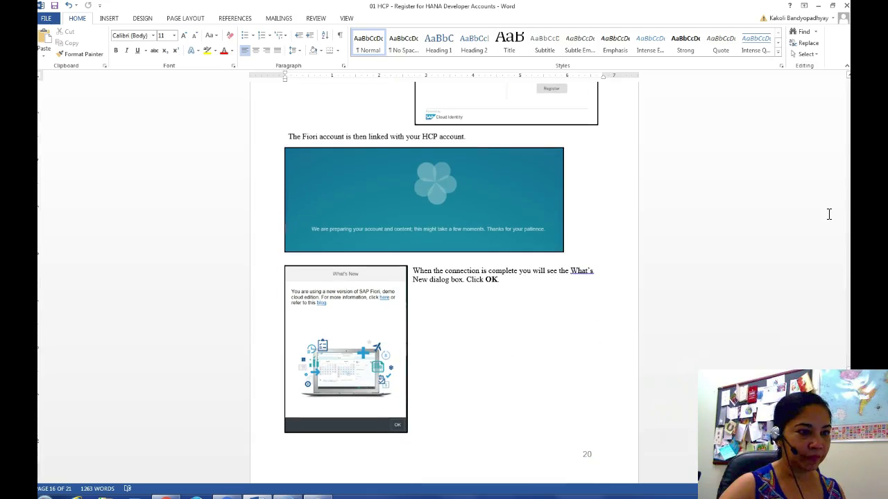
scroll(829, 215, down, 10)
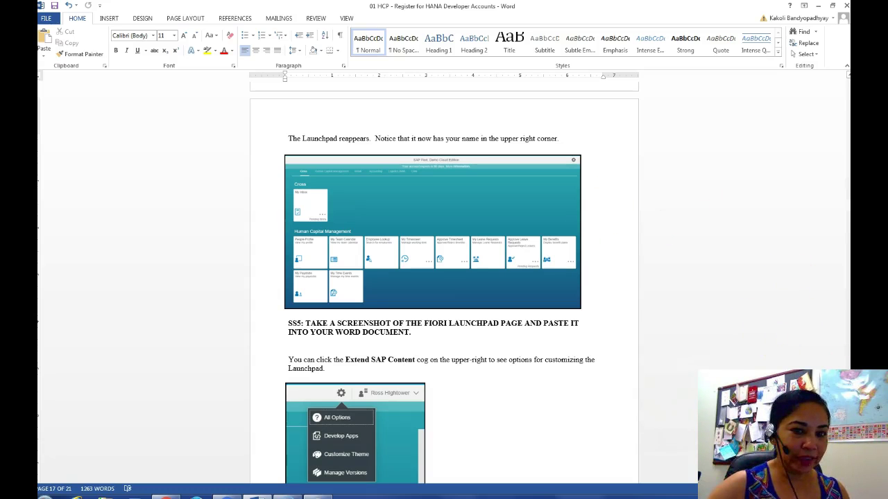
scroll(847, 368, down, 3)
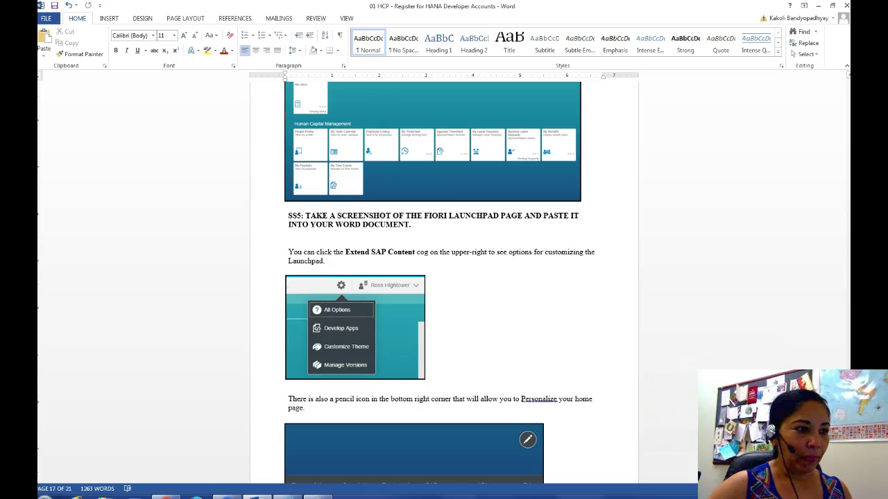
scroll(519, 497, down, 5)
scroll(519, 497, up, 2)
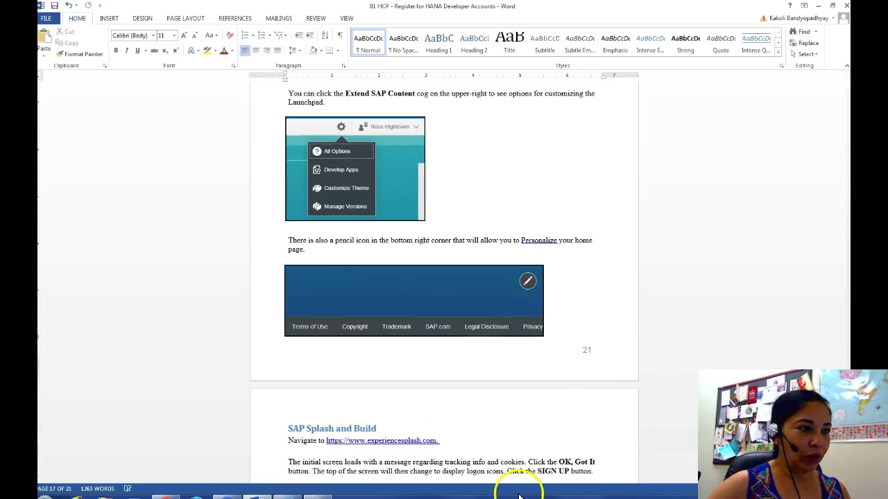
Step: Return to Chrome and show the Extend SAP Content options for customizing the Fiori launchpad
click(197, 497)
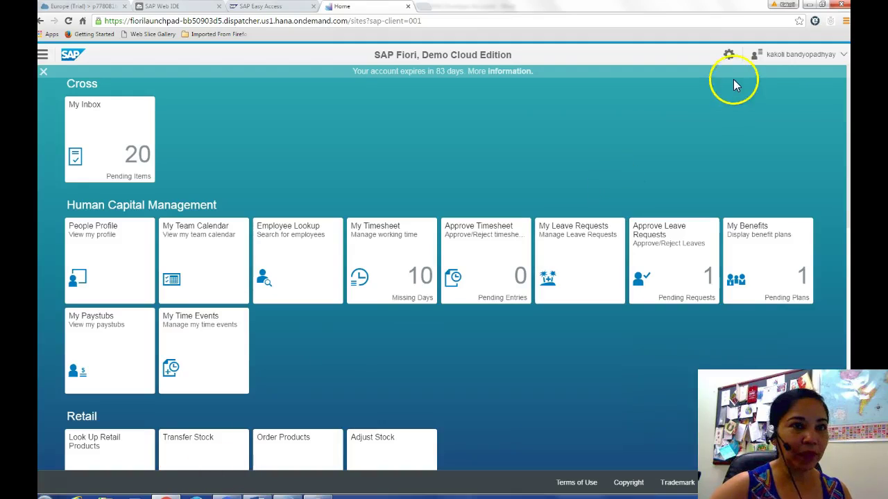
click(728, 54)
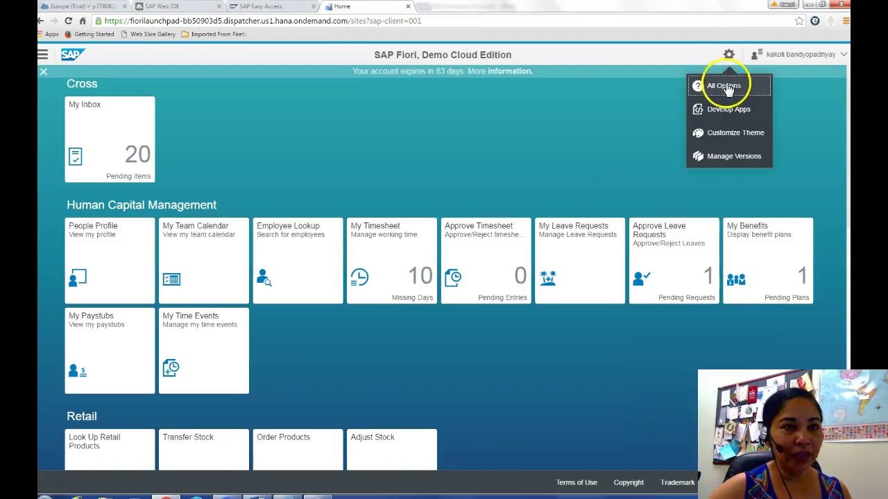